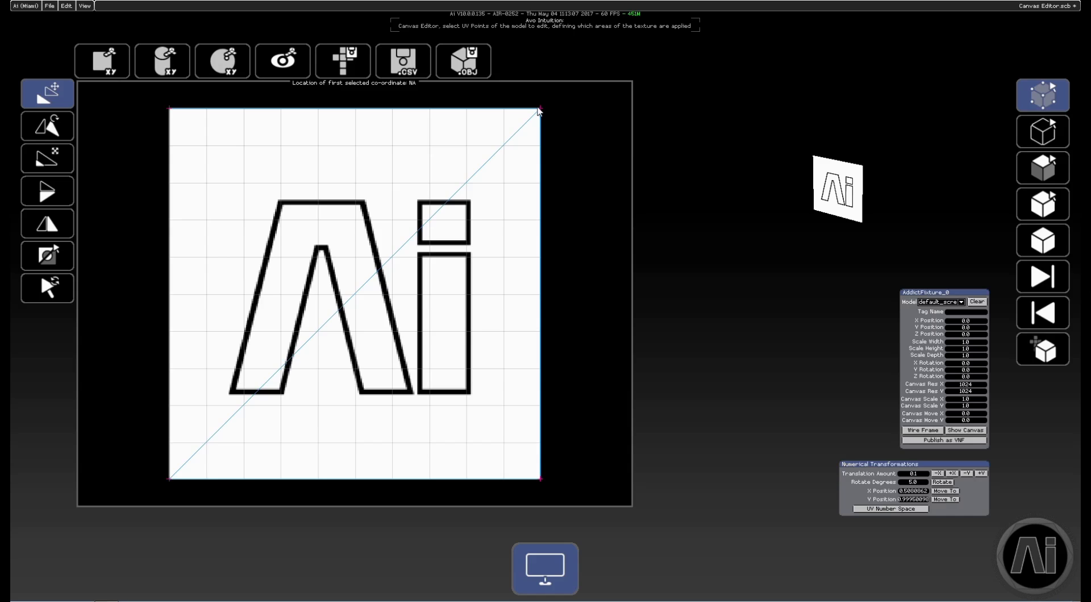
- Select the top UV edge in edge mode, and the upper triangular face in face mode
left_click(1041, 132)
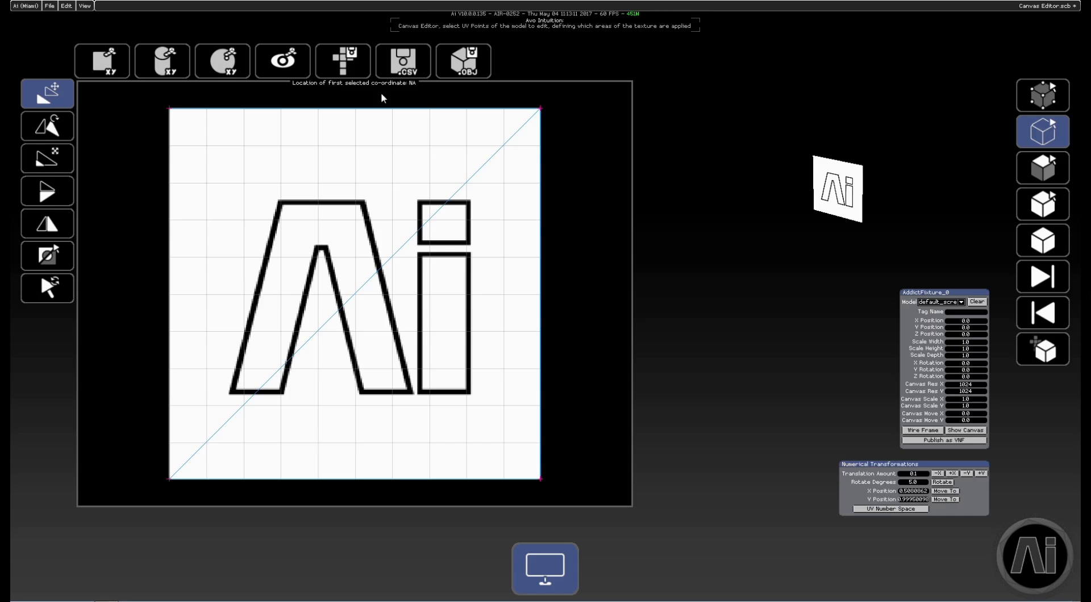
left_click(349, 107)
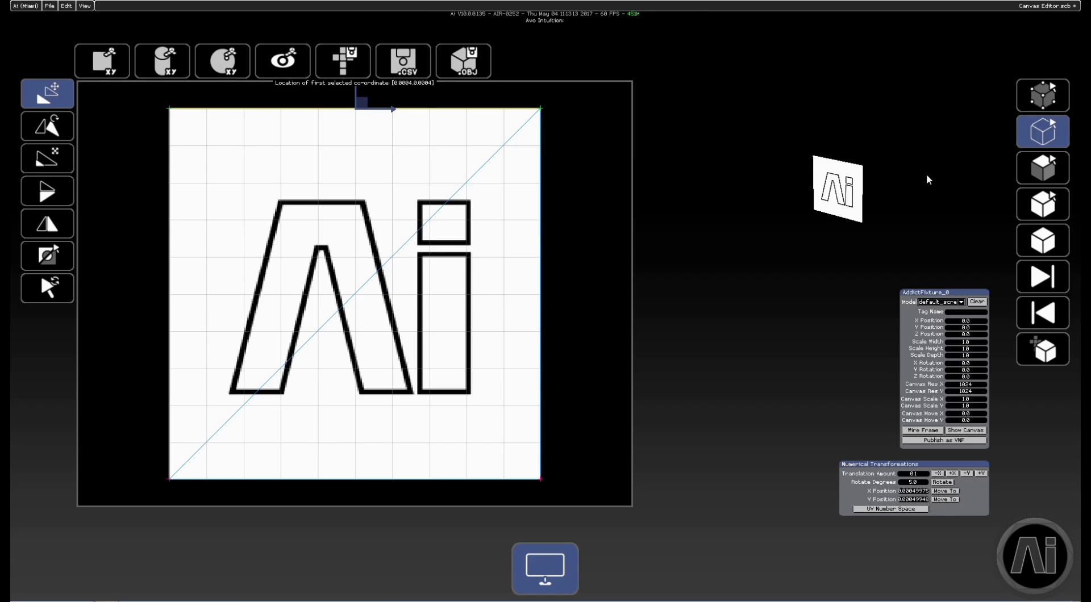
left_click(1048, 169)
left_click(335, 207)
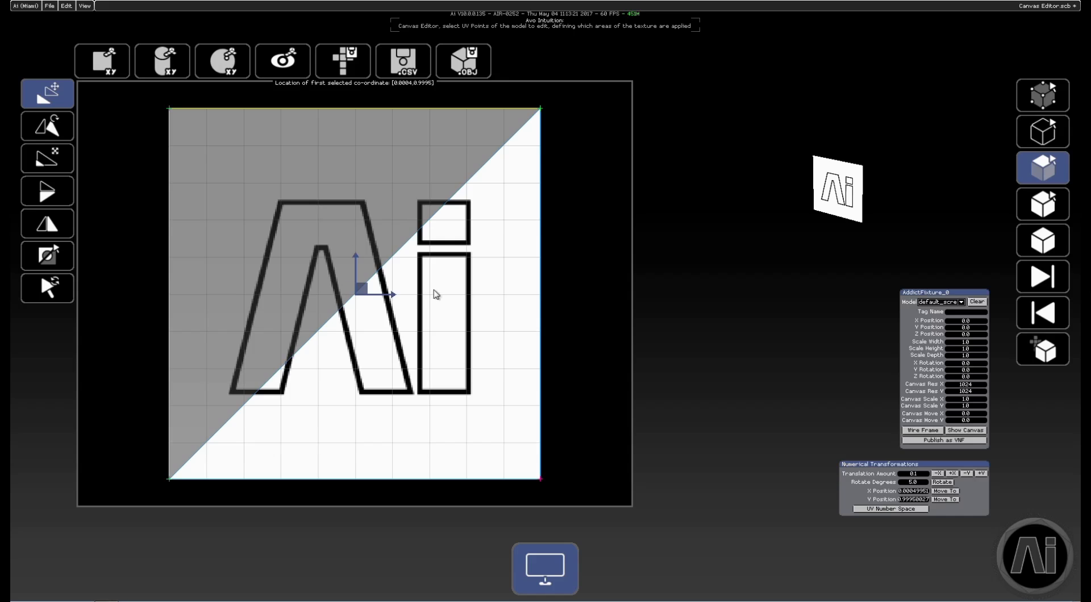
- Select the screen's whole UV element in element mode and turn on object mode for editing individual meshes
left_click(1049, 207)
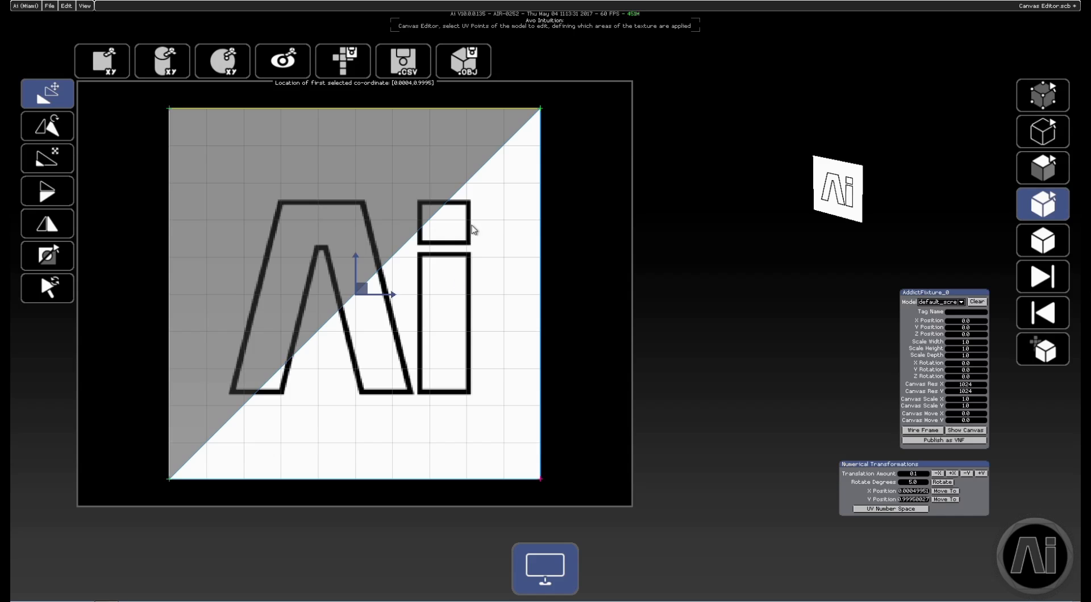
left_click(495, 247)
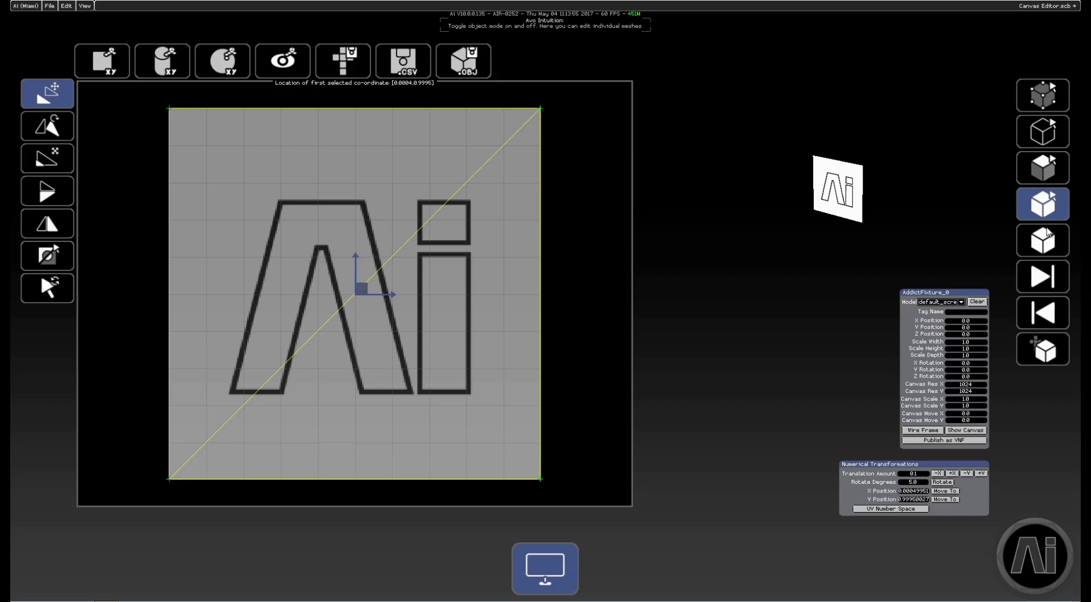
left_click(1048, 233)
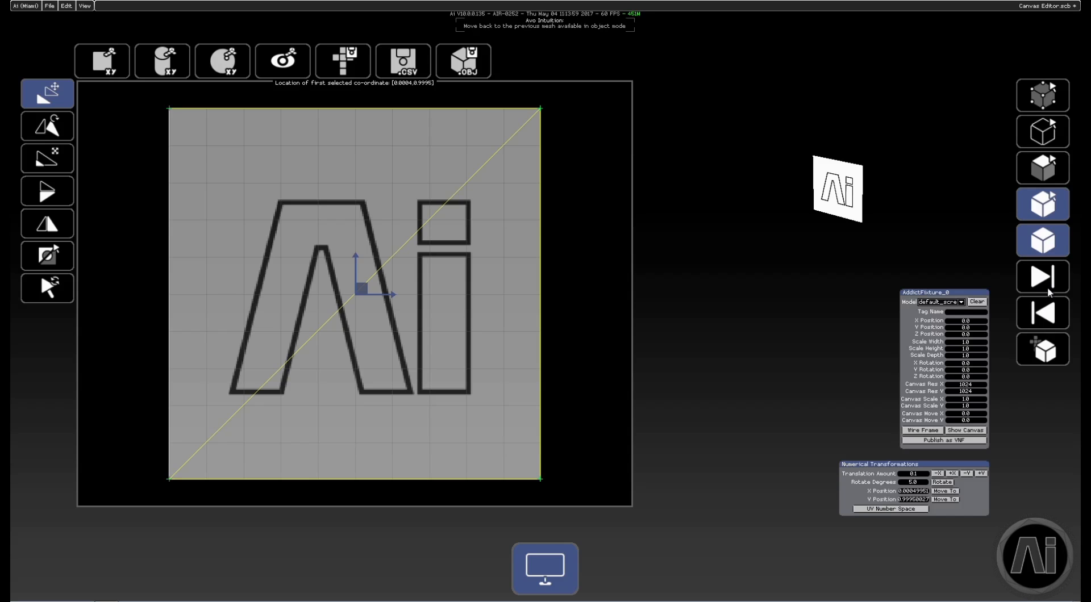
- Switch to the large stage, zoom in on the screen model, and return to the large editable canvas
left_click(1049, 349)
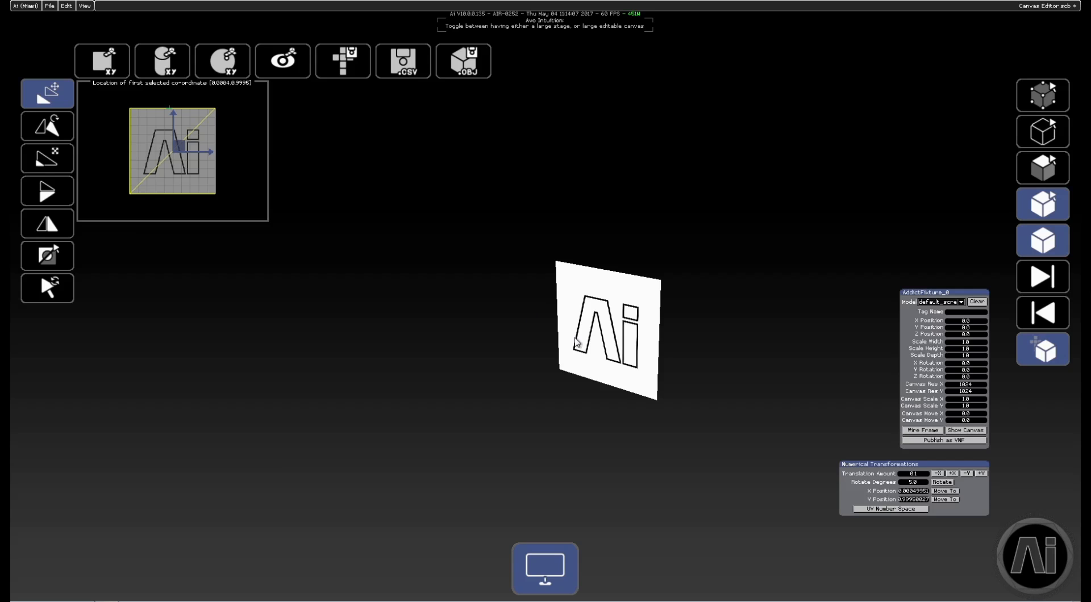
scroll(576, 338, "up", 5)
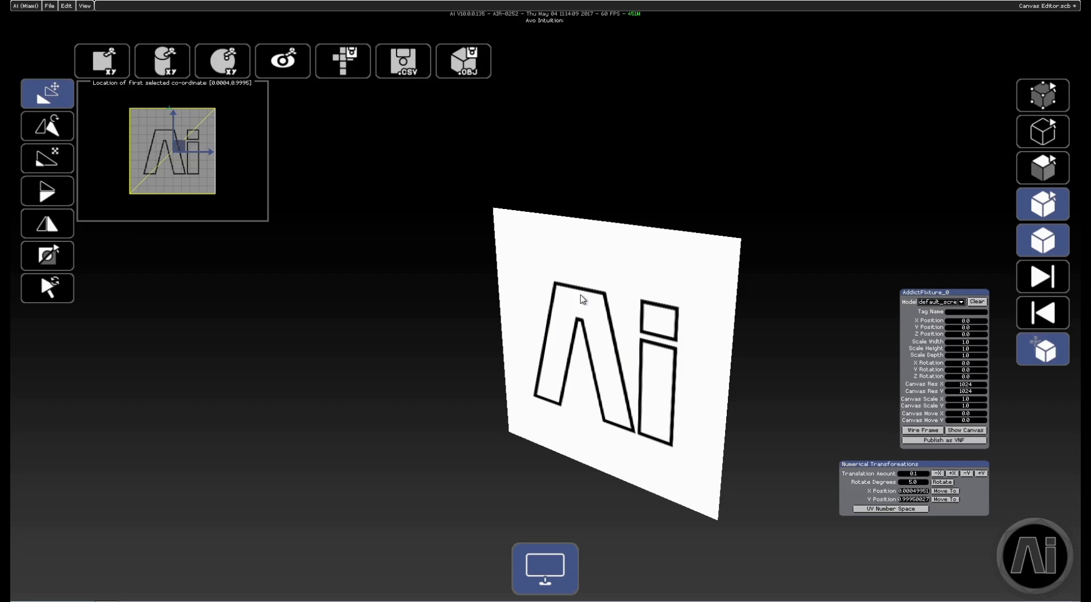
left_click(1049, 355)
left_click(1050, 355)
double_click(1049, 356)
left_click(1050, 355)
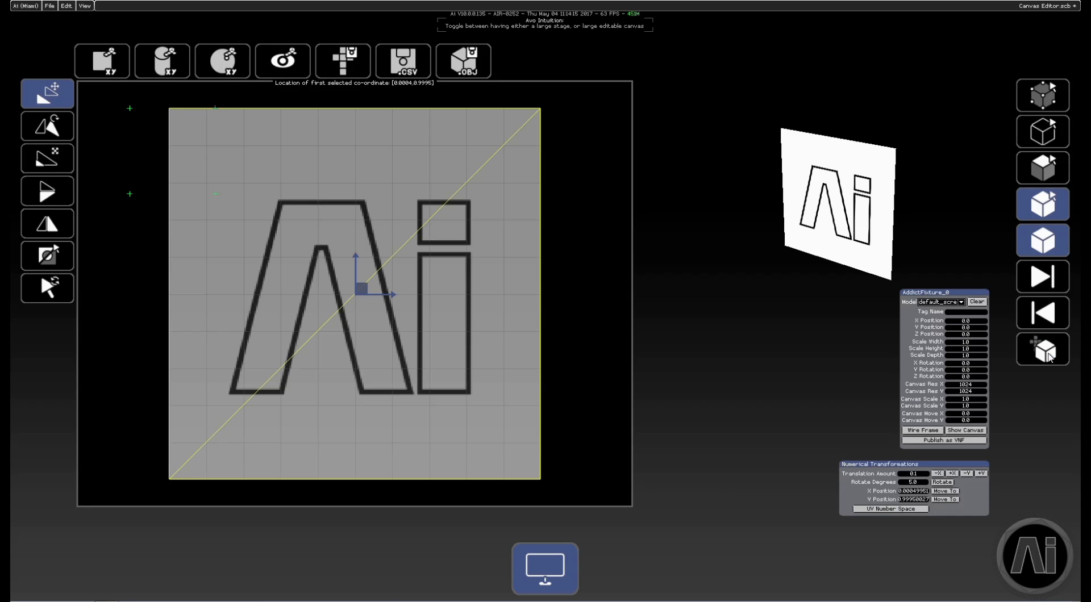
- In vertex selection mode, clear the selection and select all four corner UV points of the screen
left_click(1037, 95)
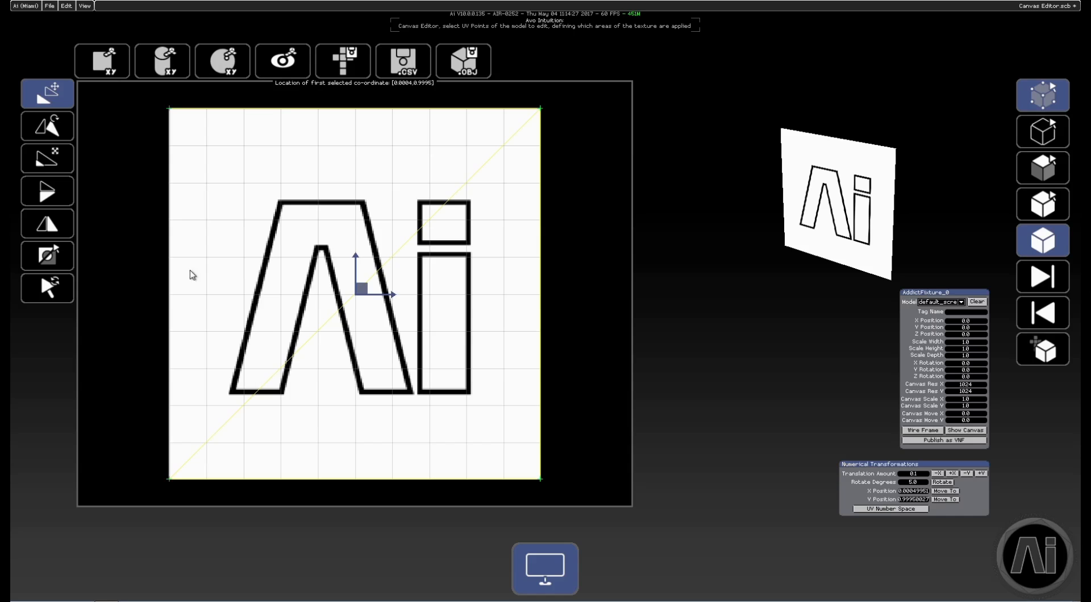
left_click(174, 119)
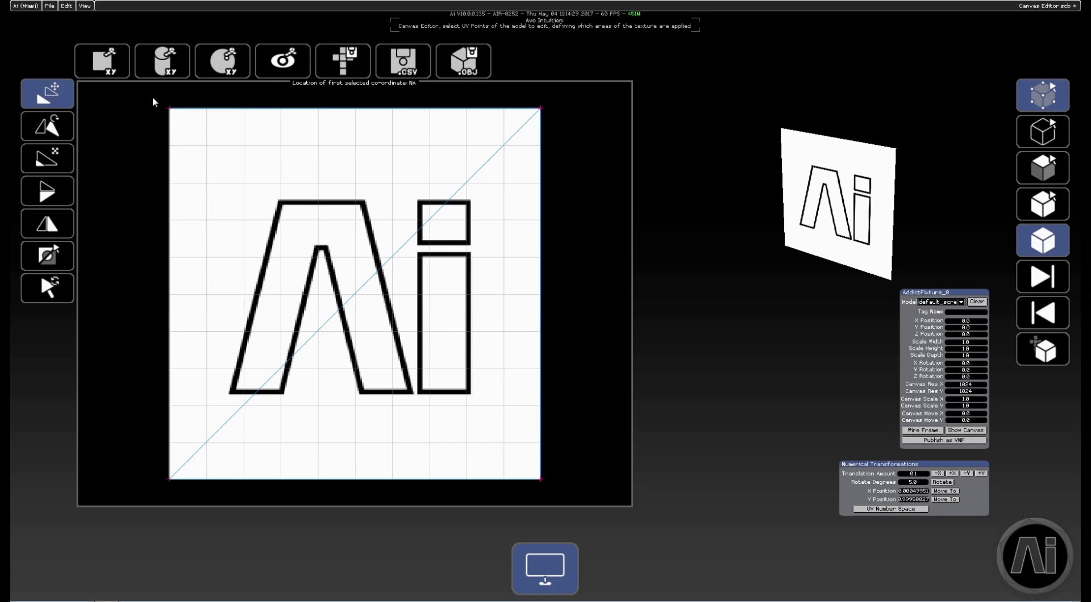
left_click_drag(152, 98, 551, 492)
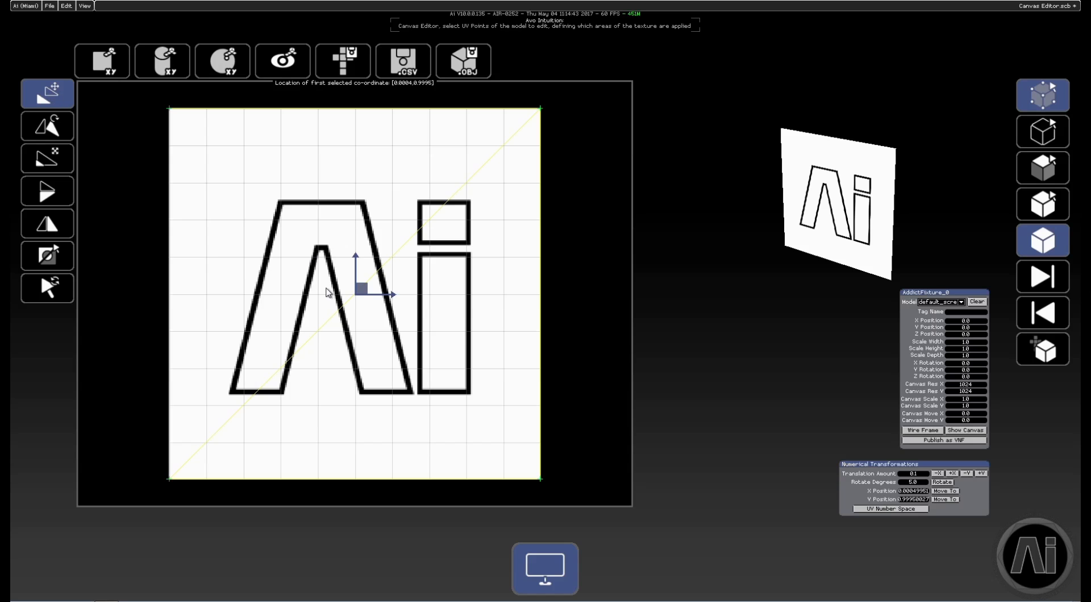
- Move the selected UV points diagonally down and left, and bring them back over the full texture area
mouse_move(359, 295)
left_mouse_down()
mouse_move(377, 284)
mouse_move(373, 313)
mouse_move(333, 281)
mouse_move(365, 312)
mouse_move(365, 278)
mouse_move(322, 300)
mouse_move(357, 284)
mouse_move(363, 294)
left_mouse_up()
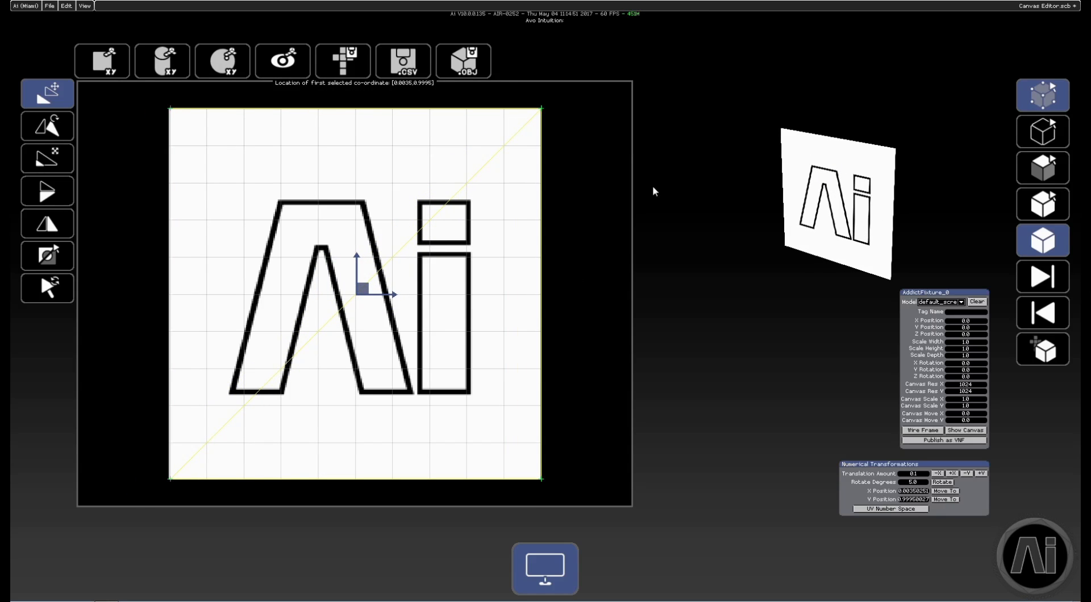
left_click_drag(364, 287, 327, 306)
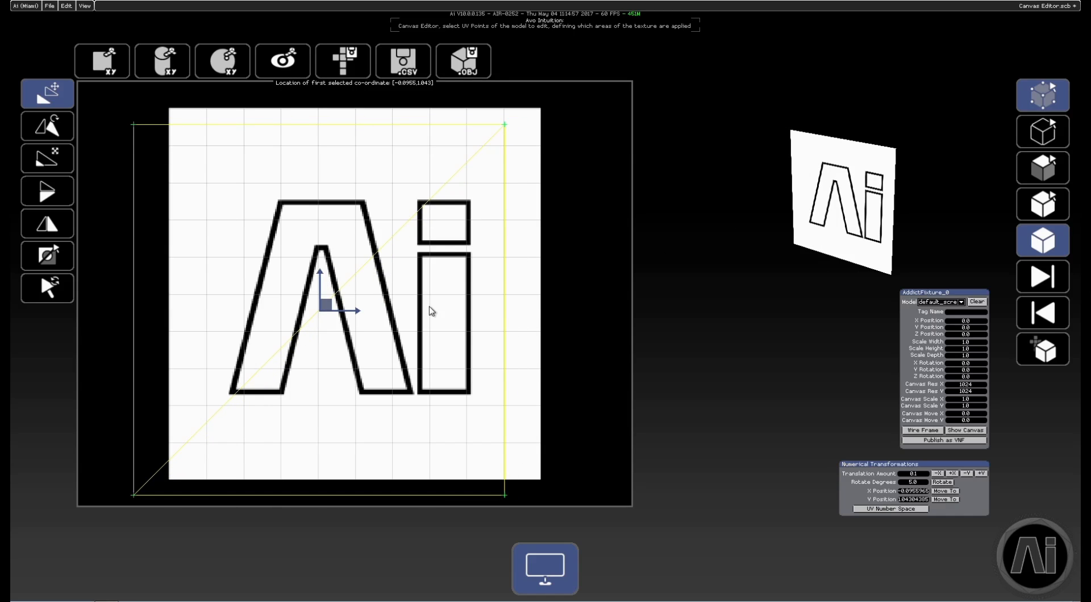
left_click_drag(330, 309, 365, 292)
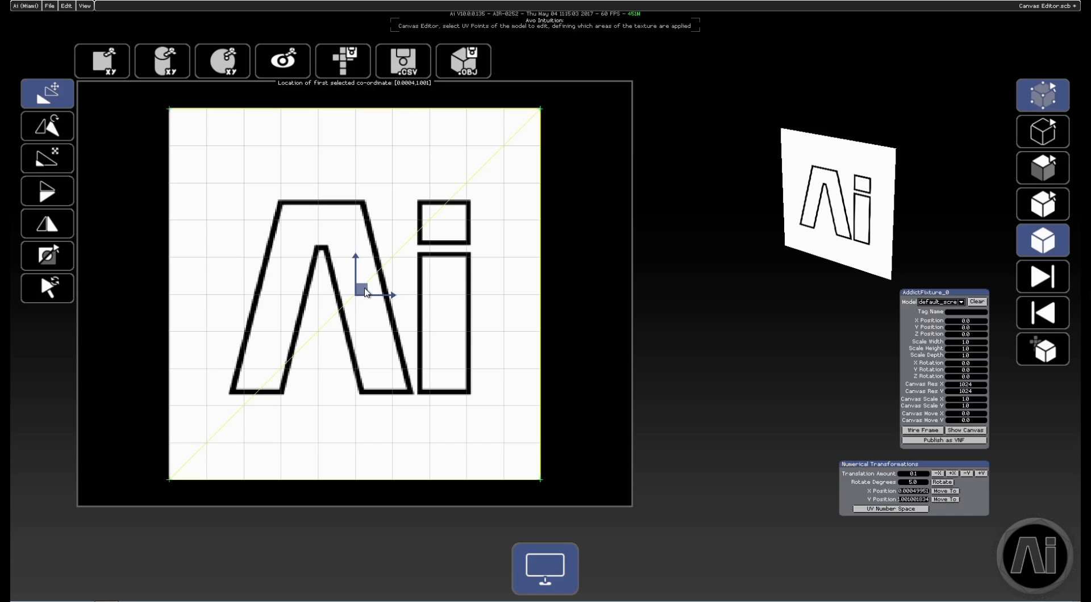
- Rotate the selected UV points clockwise about their centre and scale them down slightly
left_click(65, 130)
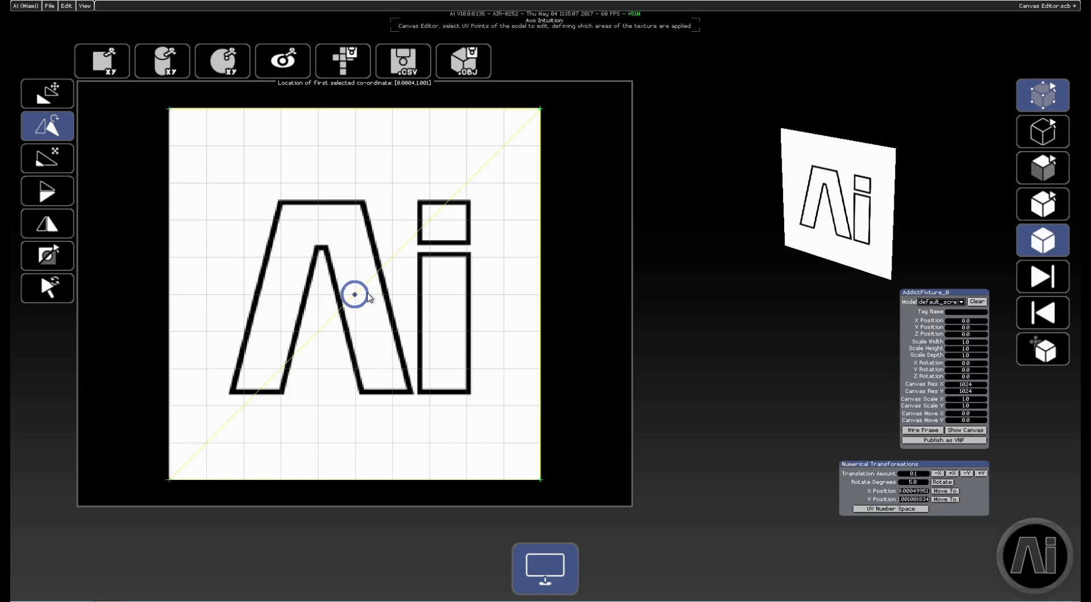
mouse_move(368, 297)
left_mouse_down()
mouse_move(370, 312)
mouse_move(358, 268)
mouse_move(368, 298)
mouse_move(359, 297)
mouse_move(380, 287)
mouse_move(363, 296)
left_mouse_up()
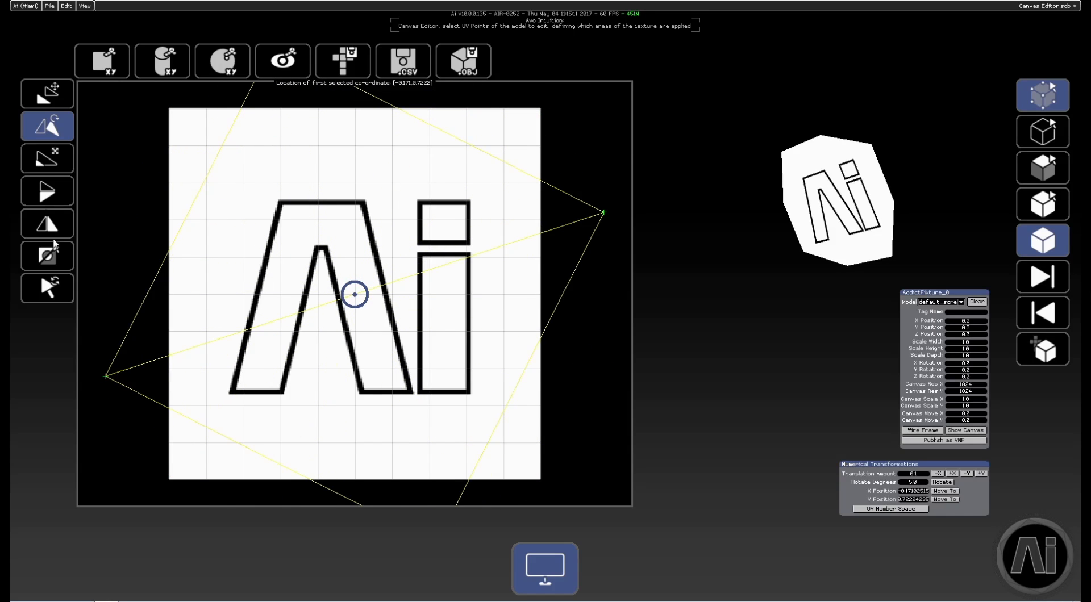
left_click(47, 158)
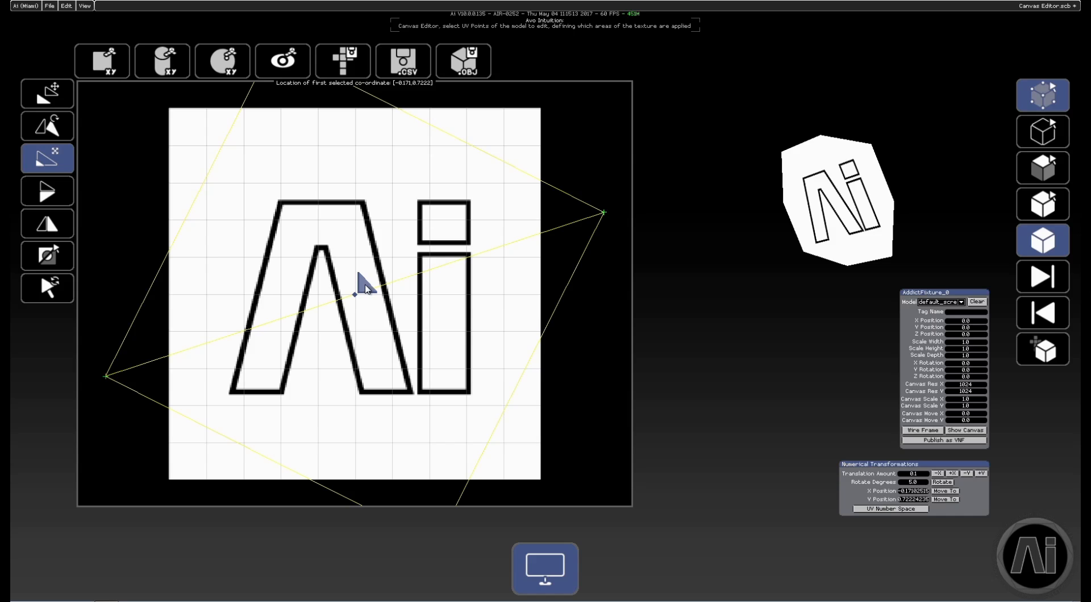
mouse_move(366, 290)
left_mouse_down()
mouse_move(261, 360)
mouse_move(377, 256)
mouse_move(332, 340)
mouse_move(357, 289)
left_mouse_up()
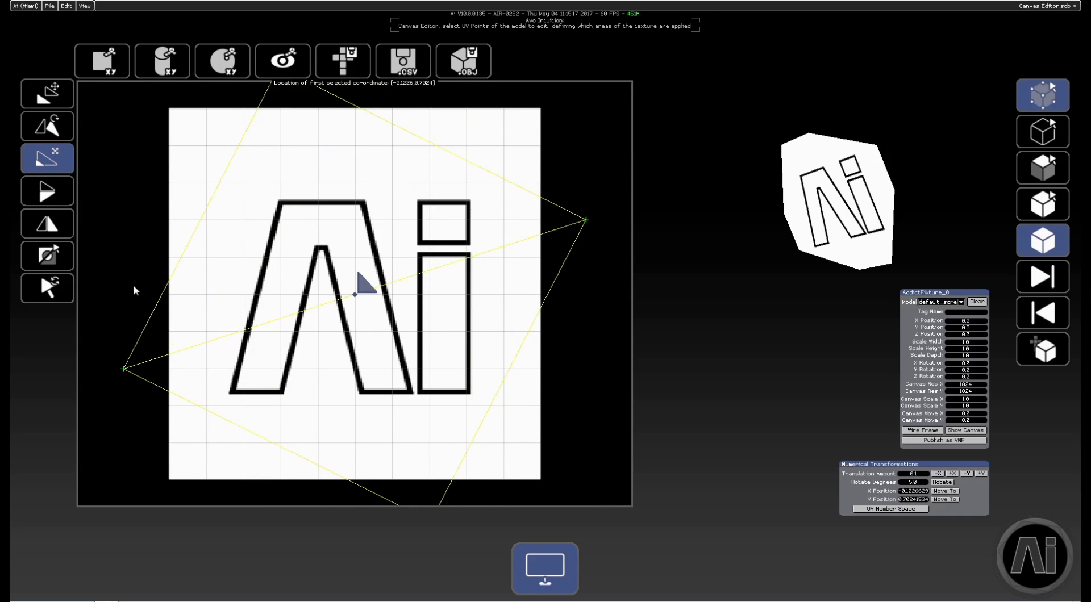
- Mirror the selected UV points vertically and back, and horizontally and back
left_click(51, 199)
left_click(52, 198)
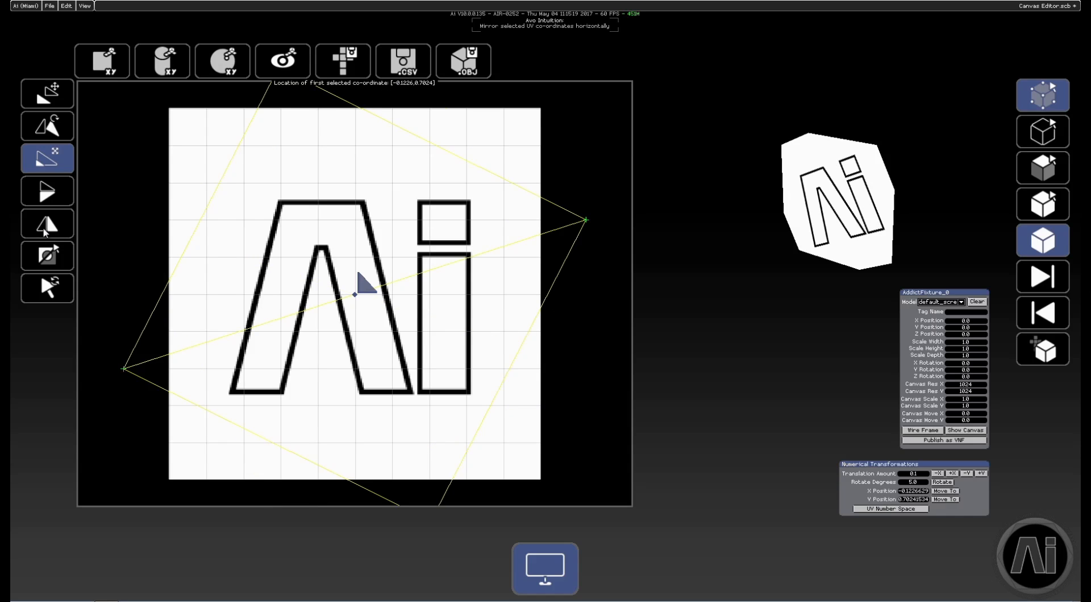
left_click(45, 231)
left_click(45, 231)
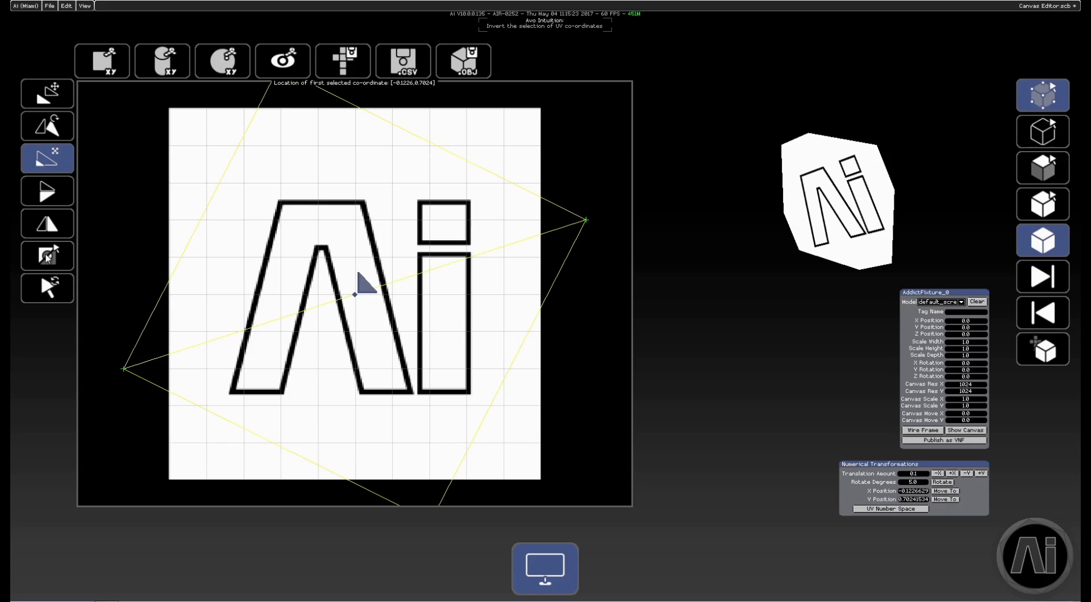
- Reset three UV points by inverting a selection of the leftmost corner point, and reset that corner point as well
left_click_drag(117, 355, 172, 411)
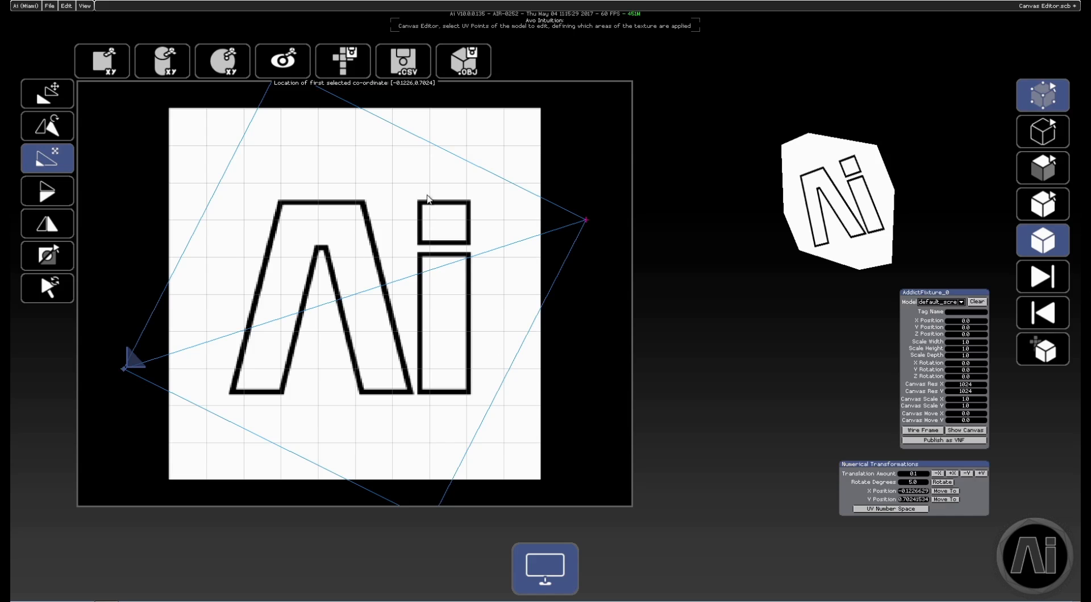
left_click(50, 256)
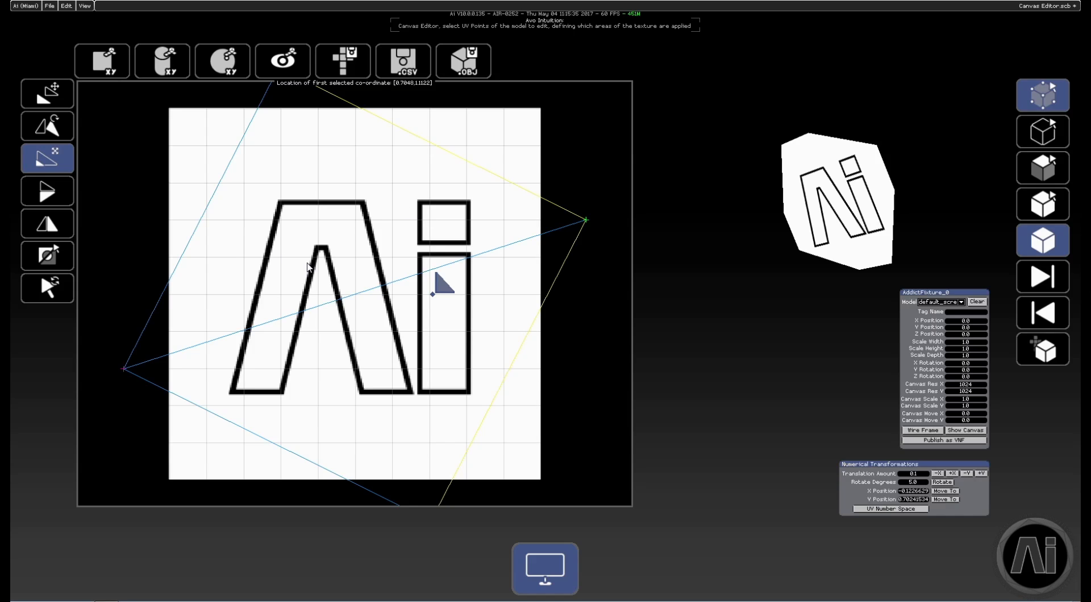
left_click(53, 291)
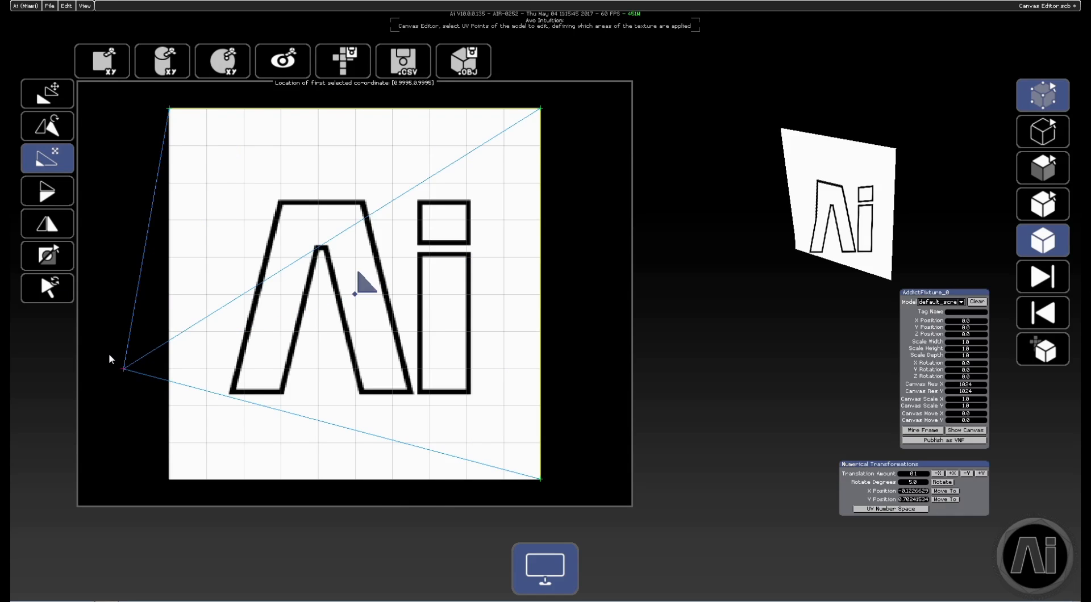
left_click_drag(100, 358, 166, 396)
left_click(57, 294)
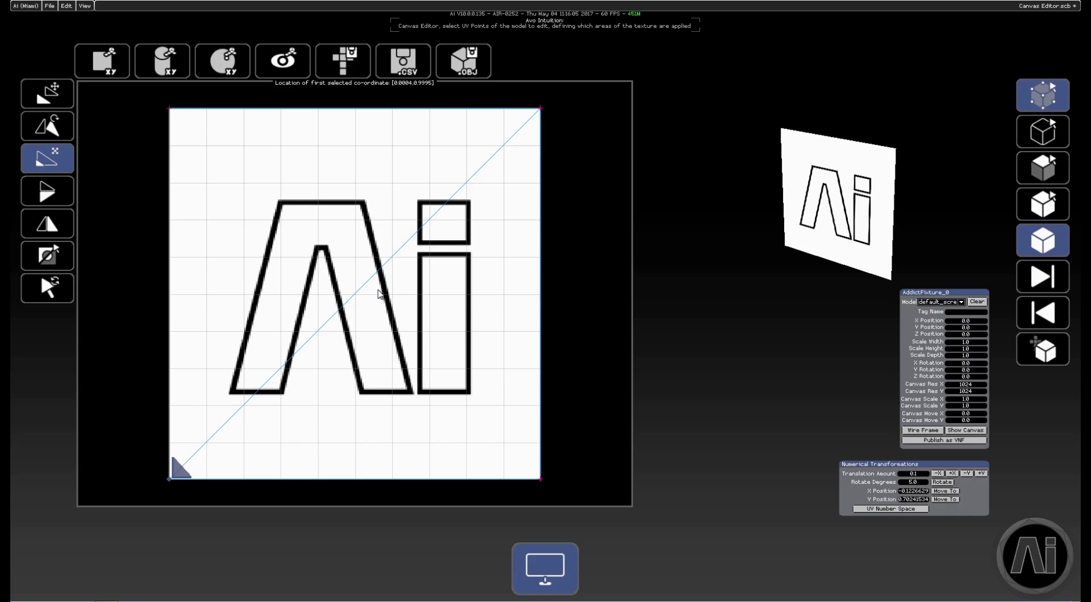
- Change the fixture's model to default_cube
left_click(961, 303)
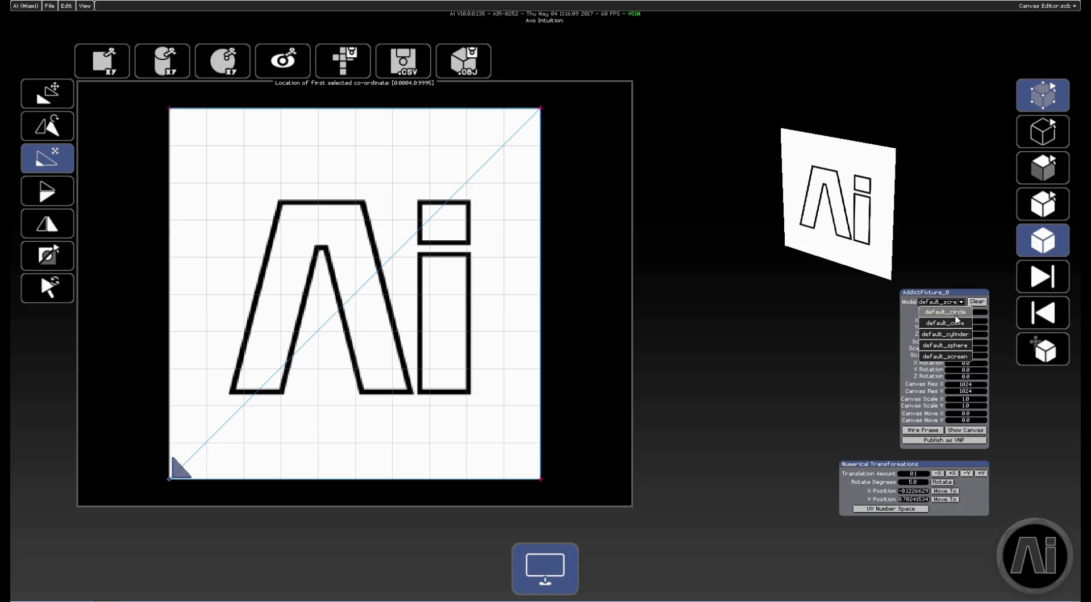
left_click(960, 323)
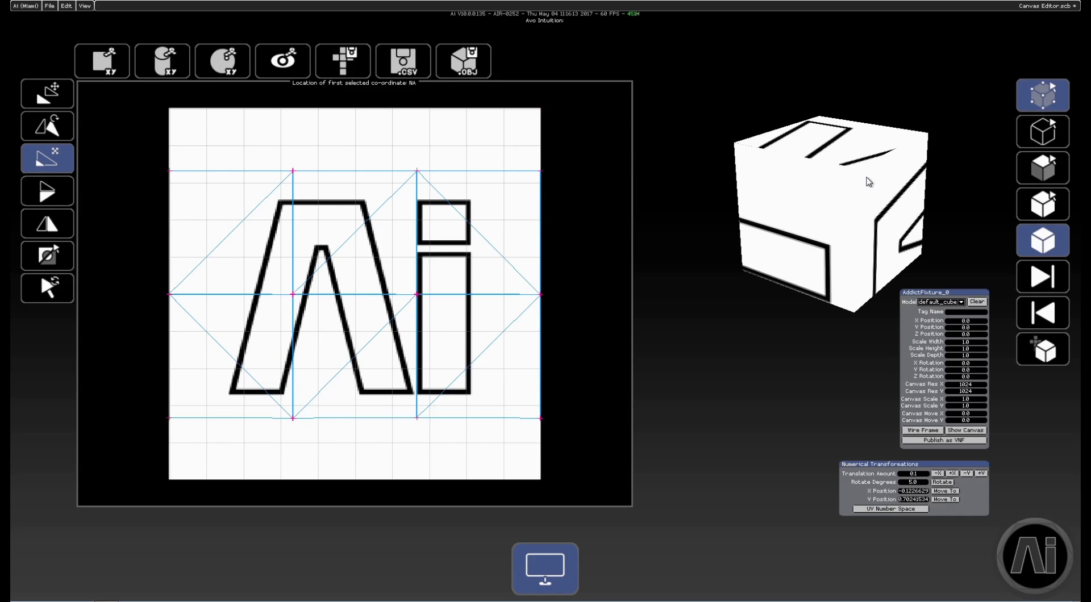
- Switch to element selection mode and select each of the cube's six square UV elements one after another
left_click(1058, 206)
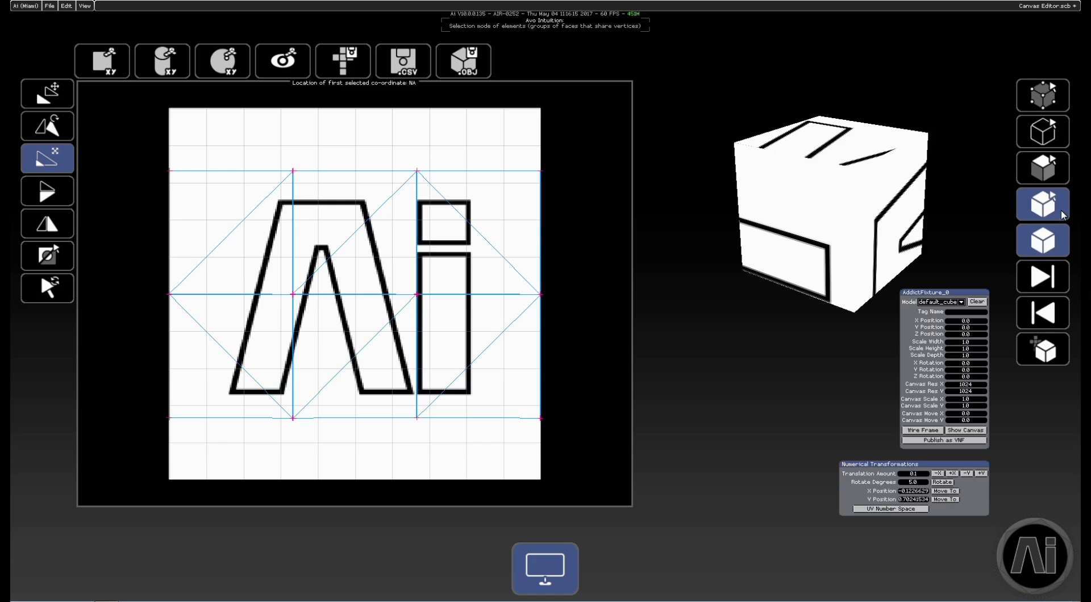
left_click(209, 215)
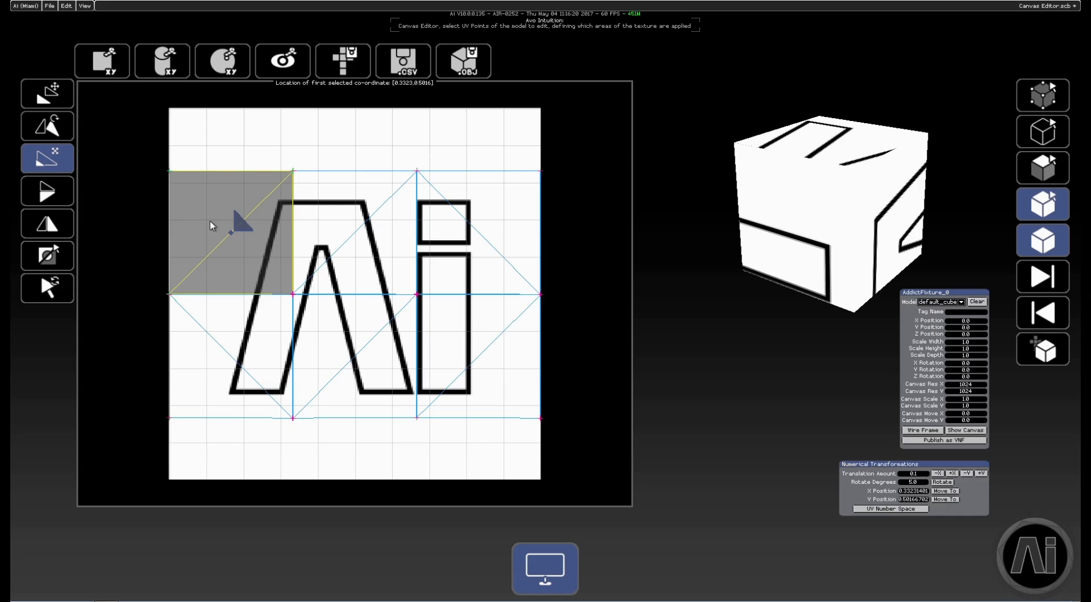
left_click(333, 219)
left_click(492, 207)
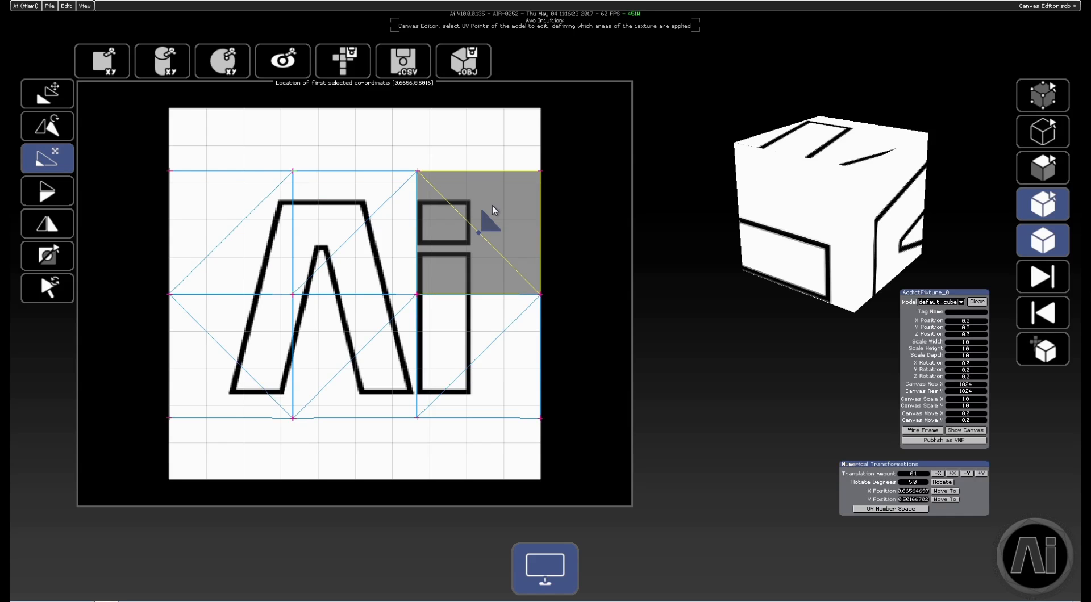
left_click(517, 399)
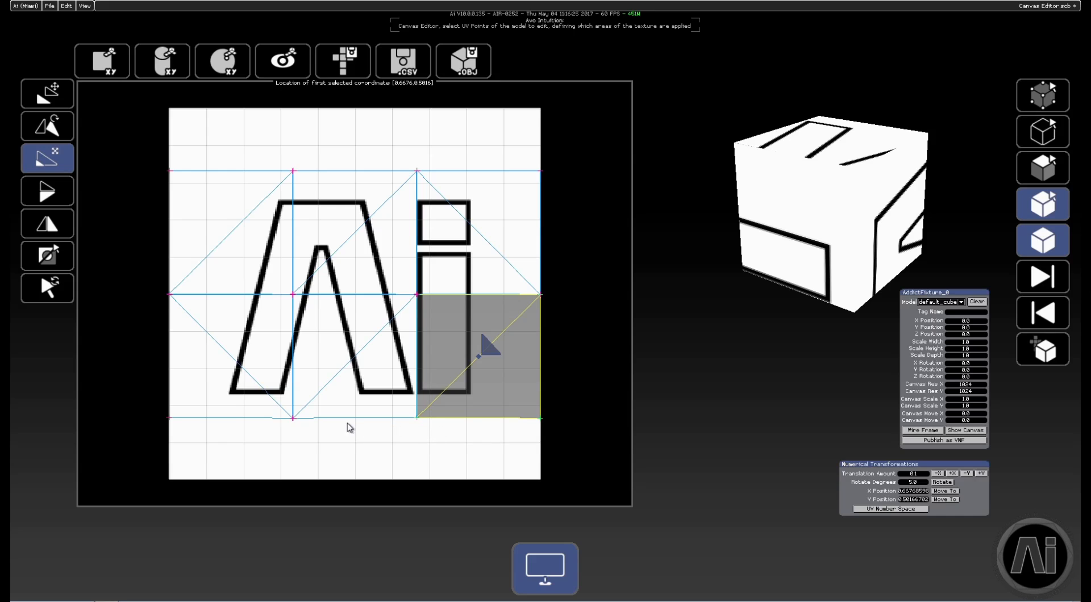
left_click(336, 402)
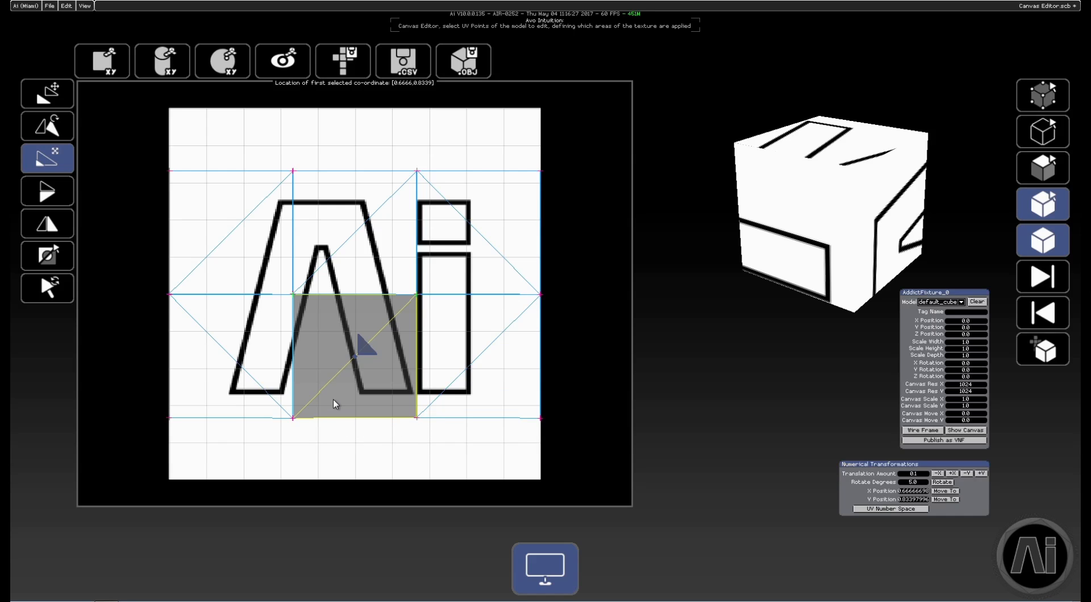
left_click(187, 395)
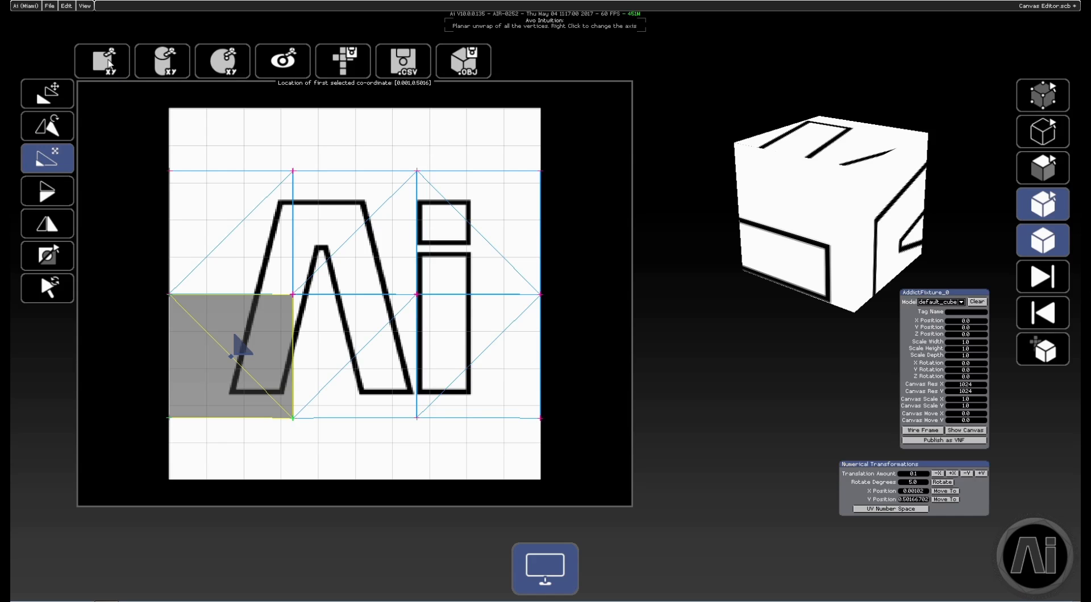
- Cycle the projection axis of the planar unwrap back round to XY
right_click(113, 67)
right_click(116, 73)
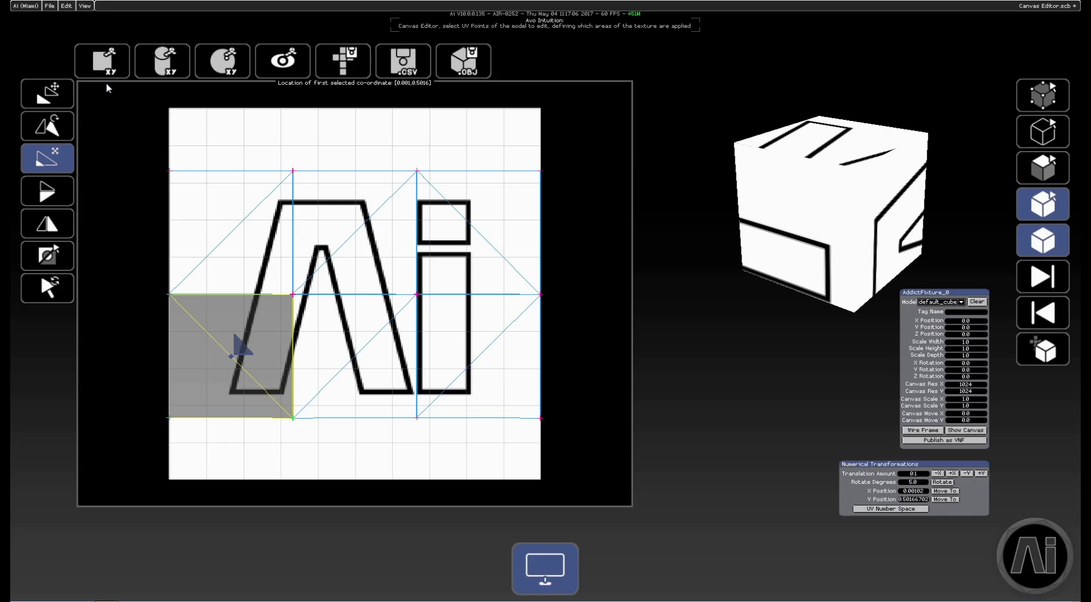
right_click(116, 78)
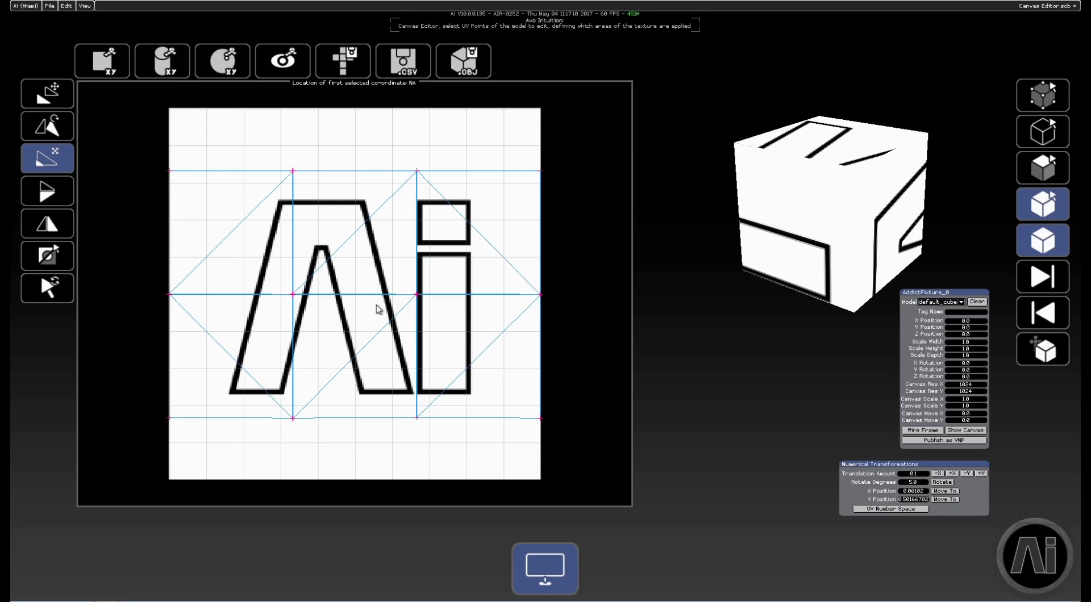
- Activate the move transform and planar-unwrap the cube on the XY axis, followed by a planar unwrap on YZ
left_click(172, 154)
left_click(67, 97)
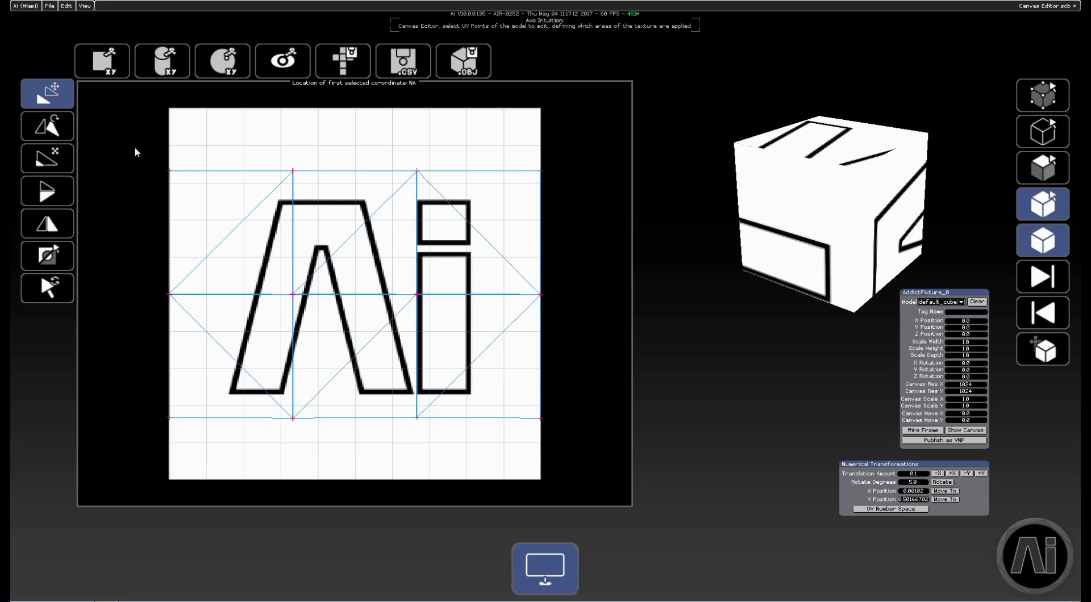
left_click(111, 73)
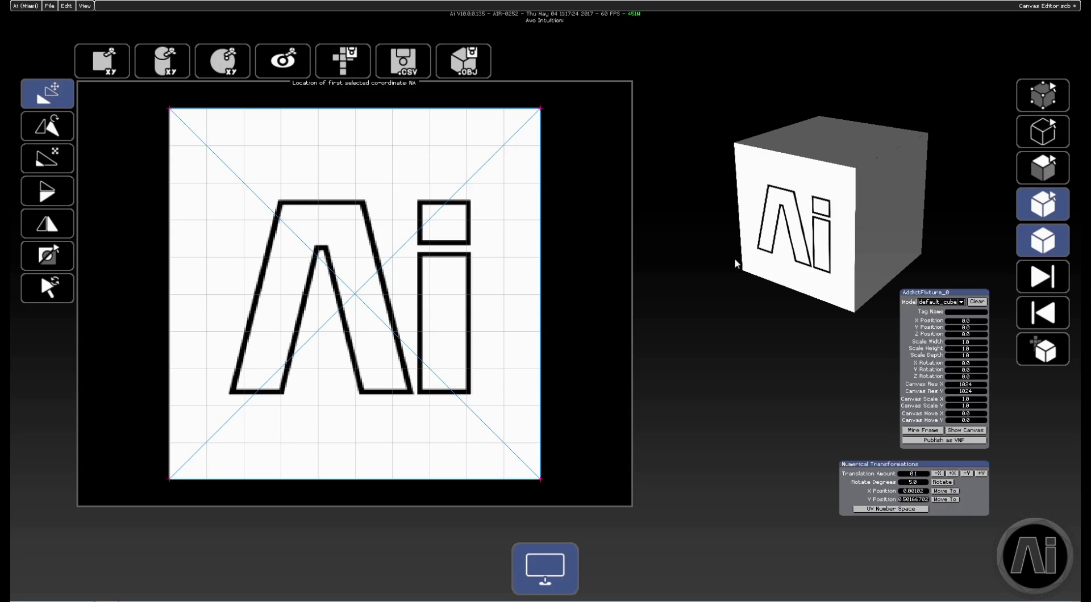
right_click(119, 71)
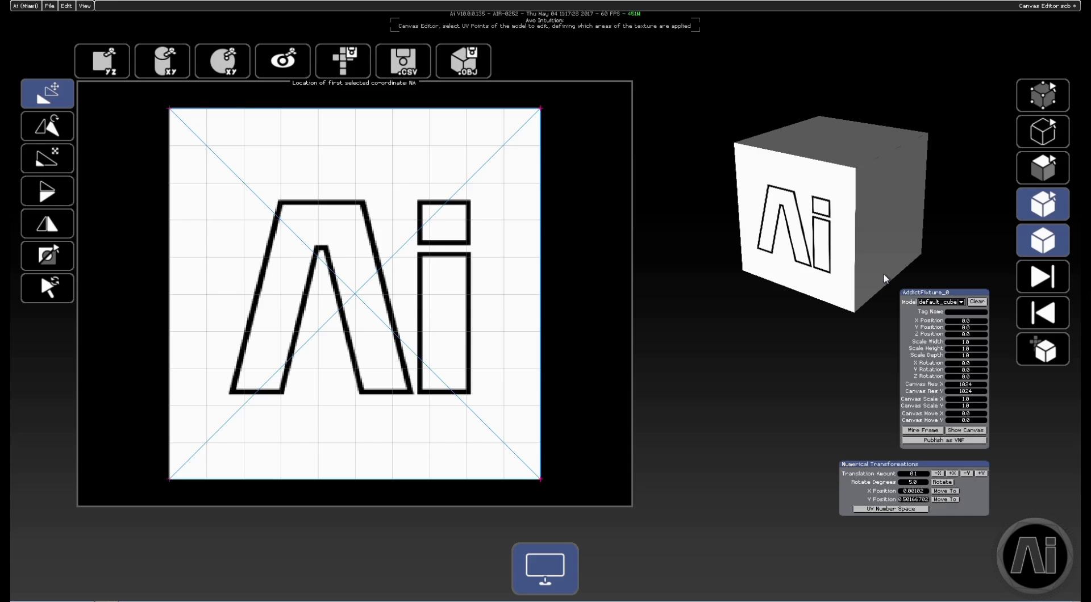
left_click(107, 63)
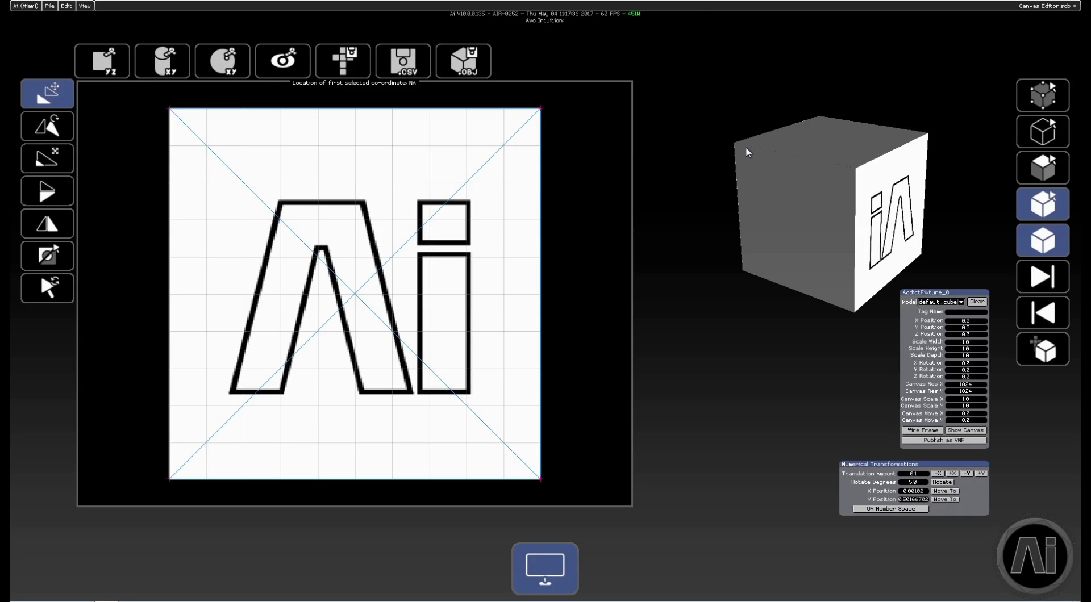
- Planar-unwrap the cube on the ZX axis, cycle the projection axis and unwrap it again on YZ
left_click_drag(746, 152, 847, 185)
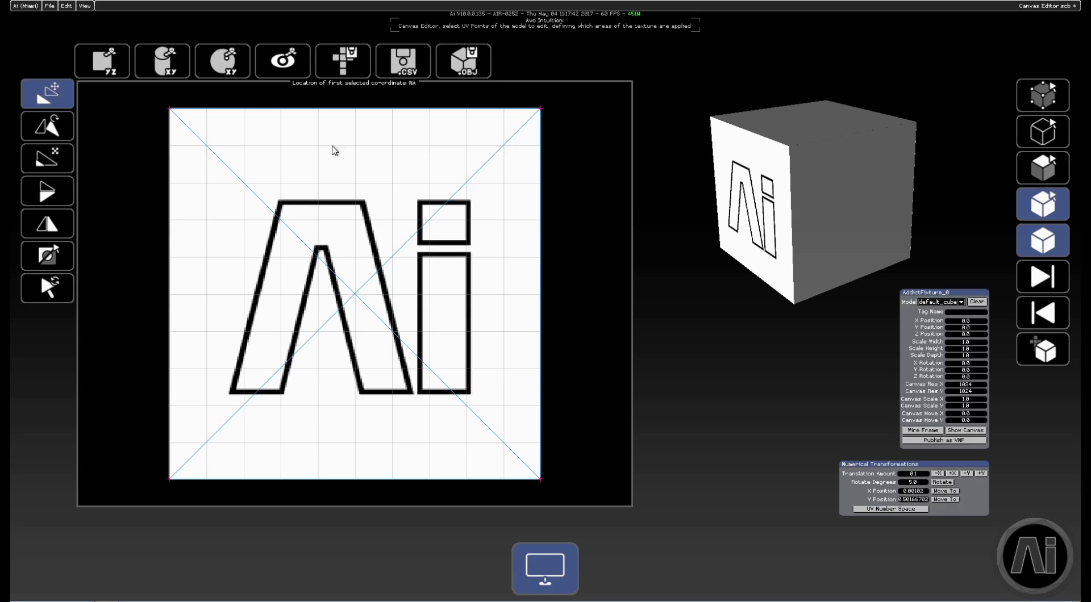
right_click(104, 65)
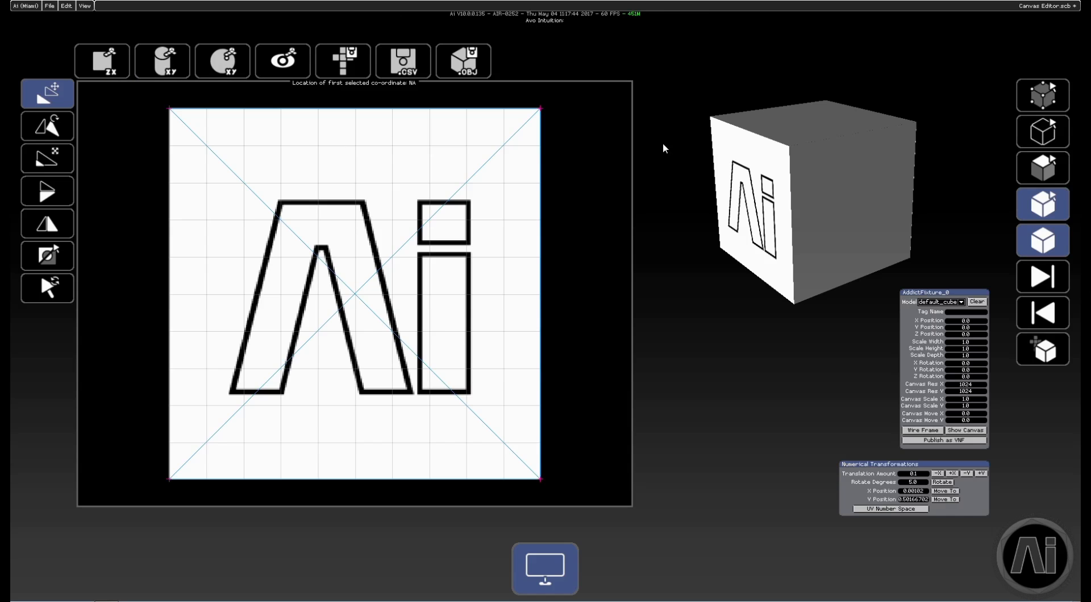
left_click(110, 66)
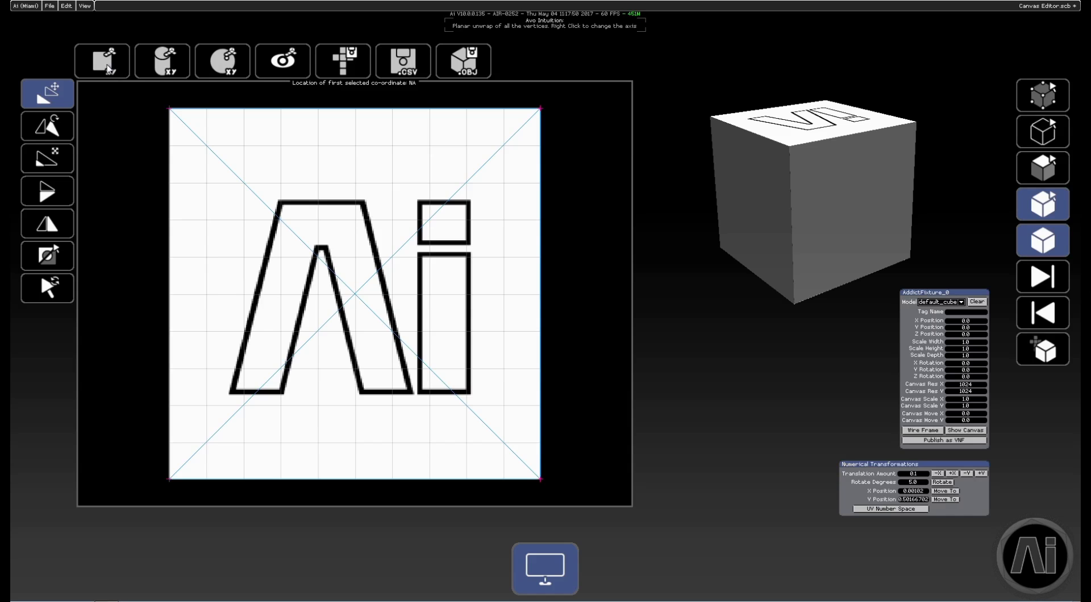
left_click(107, 68)
right_click(108, 69)
left_click(108, 68)
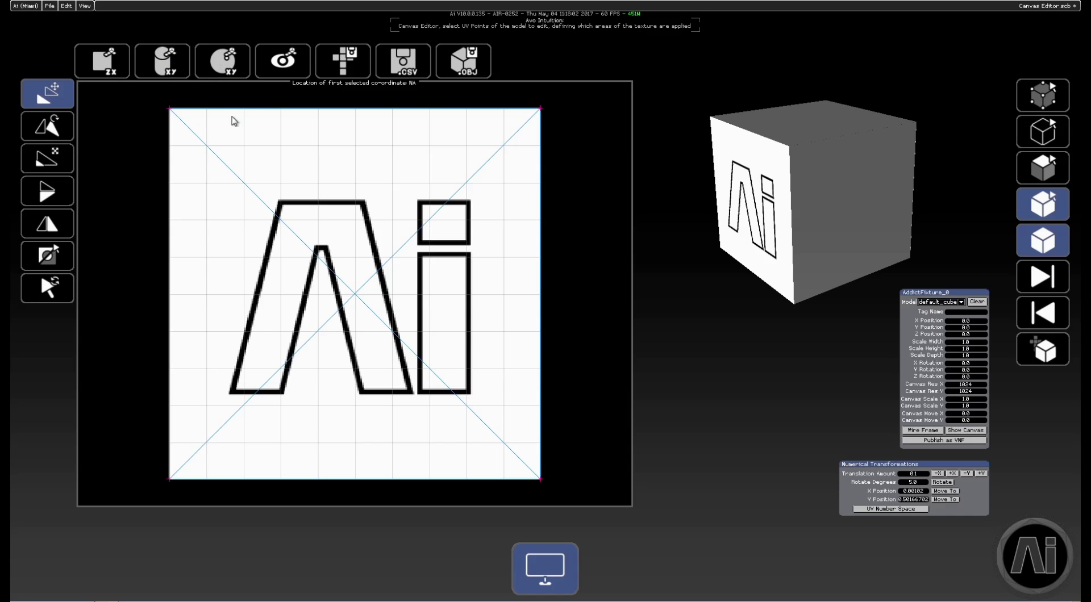
- Apply a cylindrical unwrap to the cube on the XY, ZX and YZ axes in turn
right_click(177, 70)
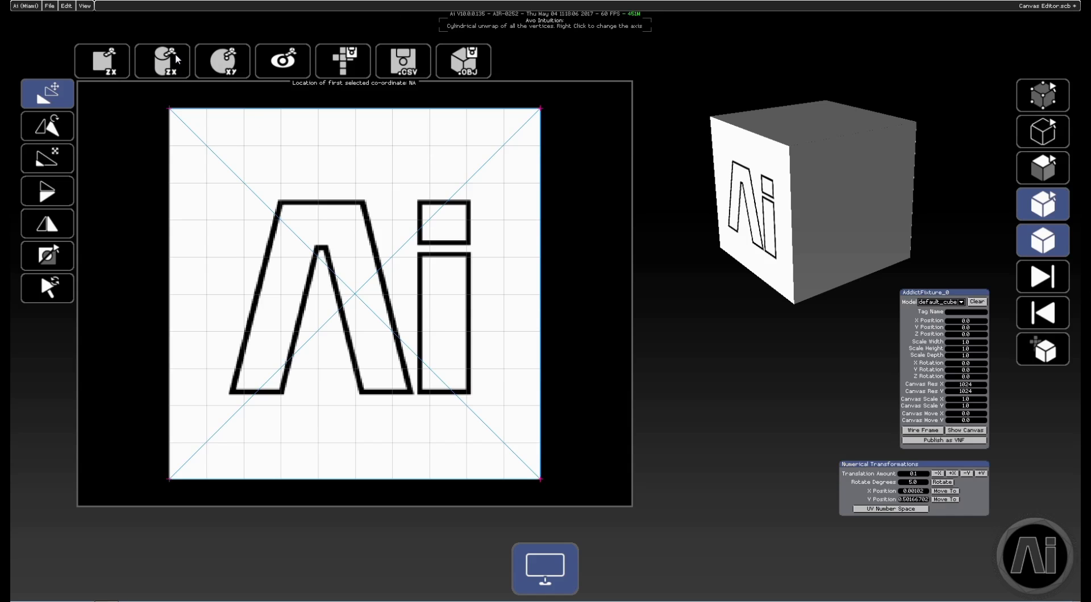
right_click(178, 64)
left_click(166, 72)
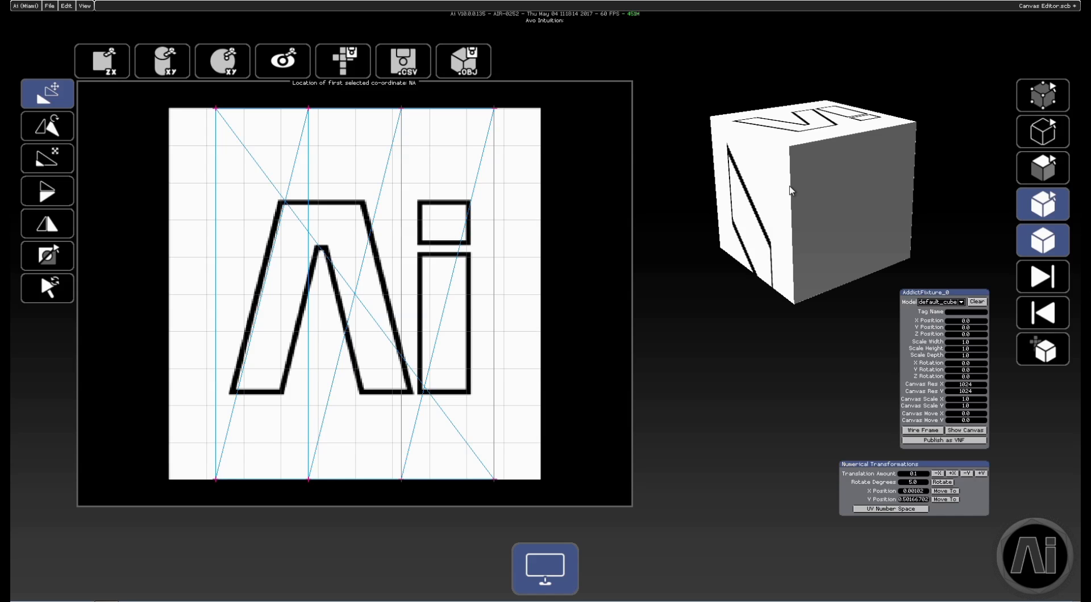
right_click(171, 69)
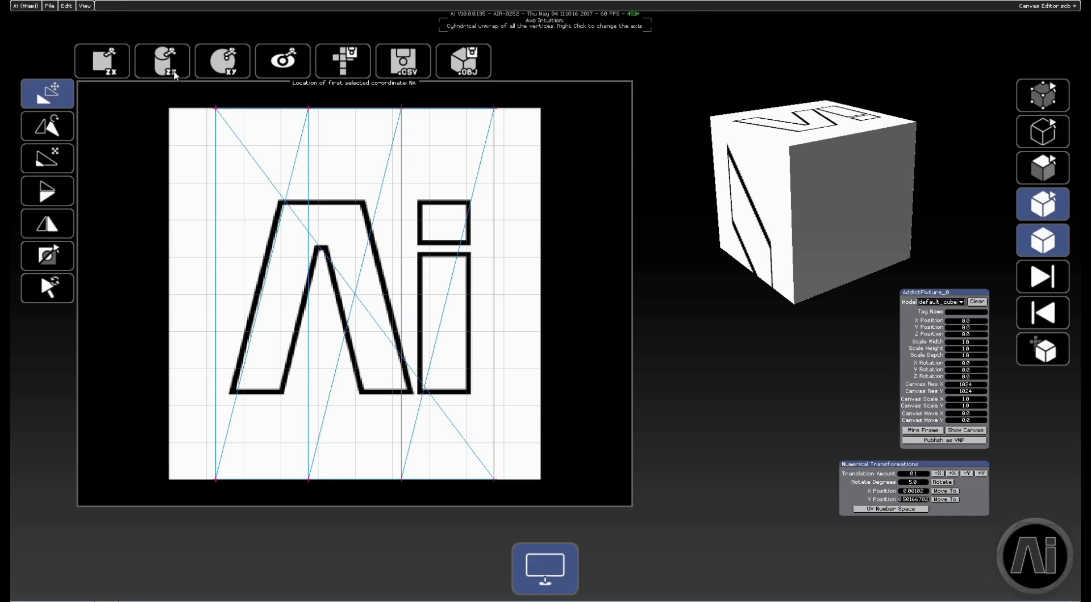
left_click(175, 68)
right_click(173, 69)
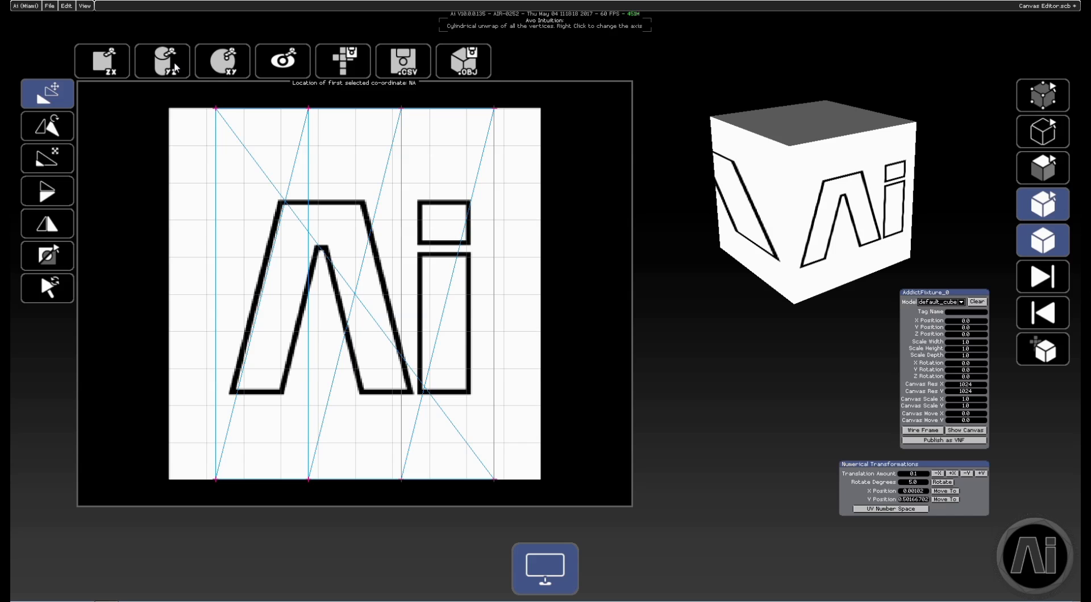
left_click(184, 61)
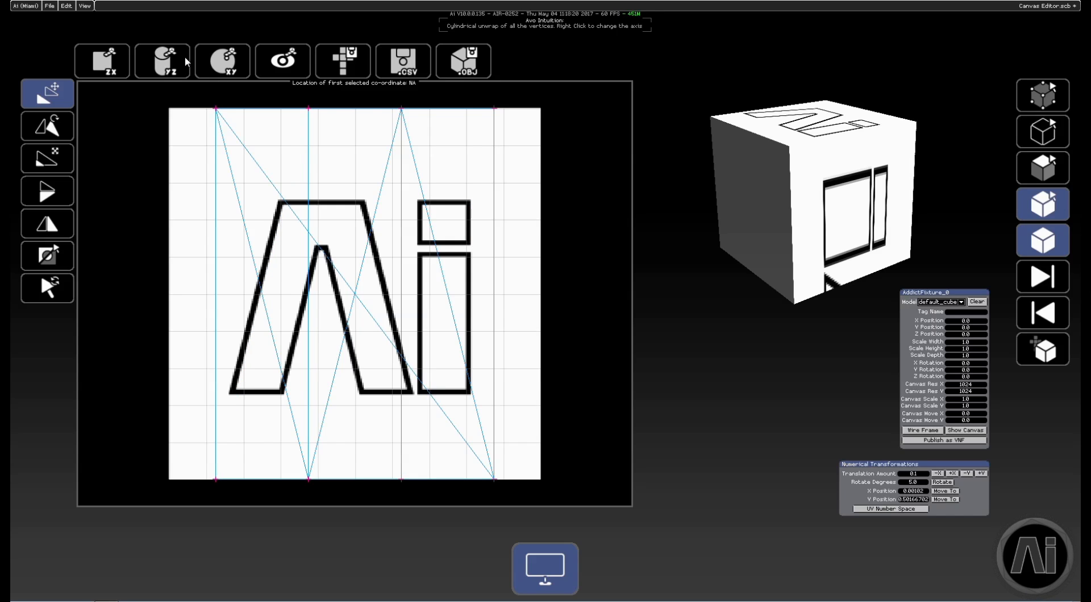
- Apply a spherical unwrap to the cube on the XY axis and again on the ZX axis
right_click(239, 62)
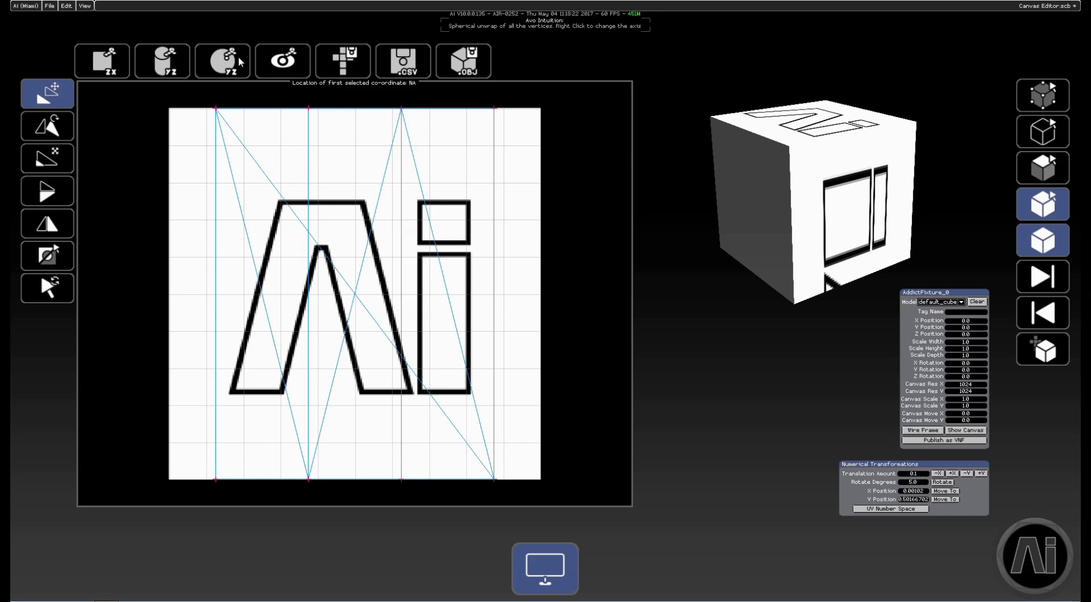
right_click(239, 62)
left_click(239, 62)
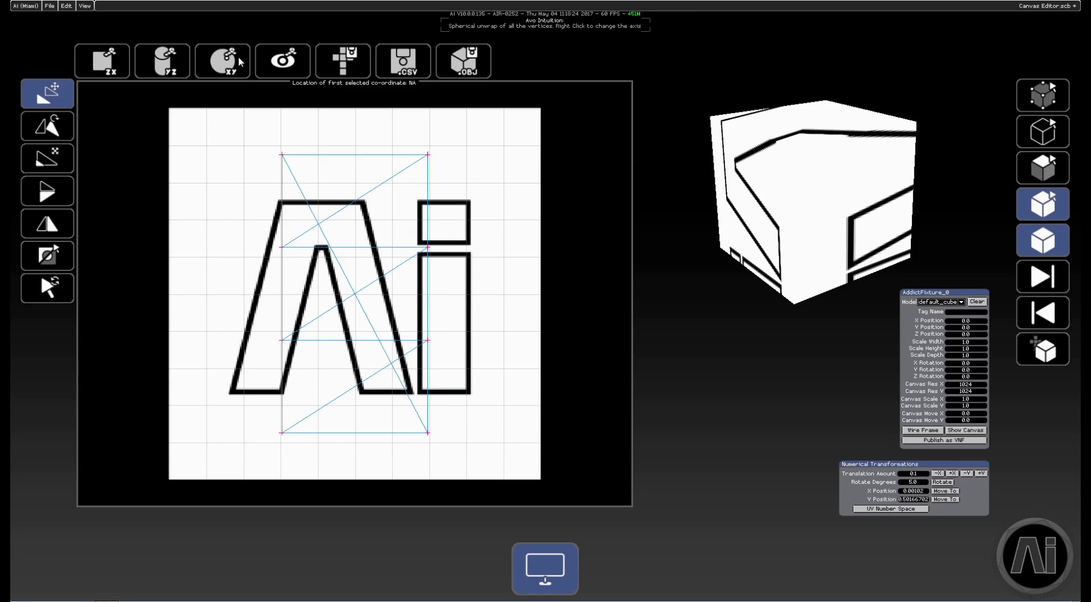
left_click(239, 62)
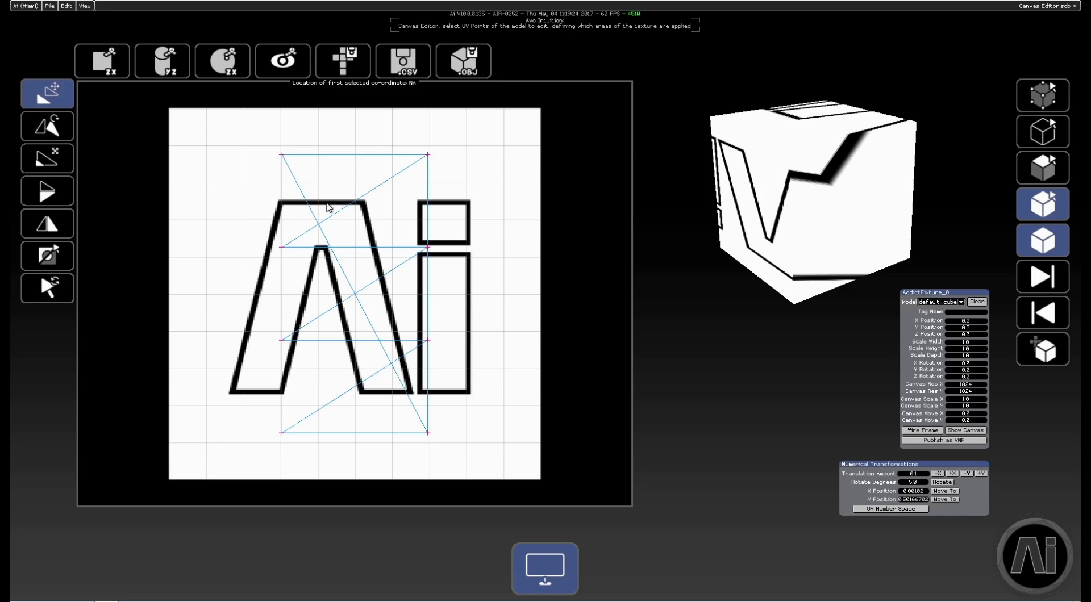
- Switch to UV point selection mode, select all of the cube's UV points and reset them to the original layout
left_click(1042, 95)
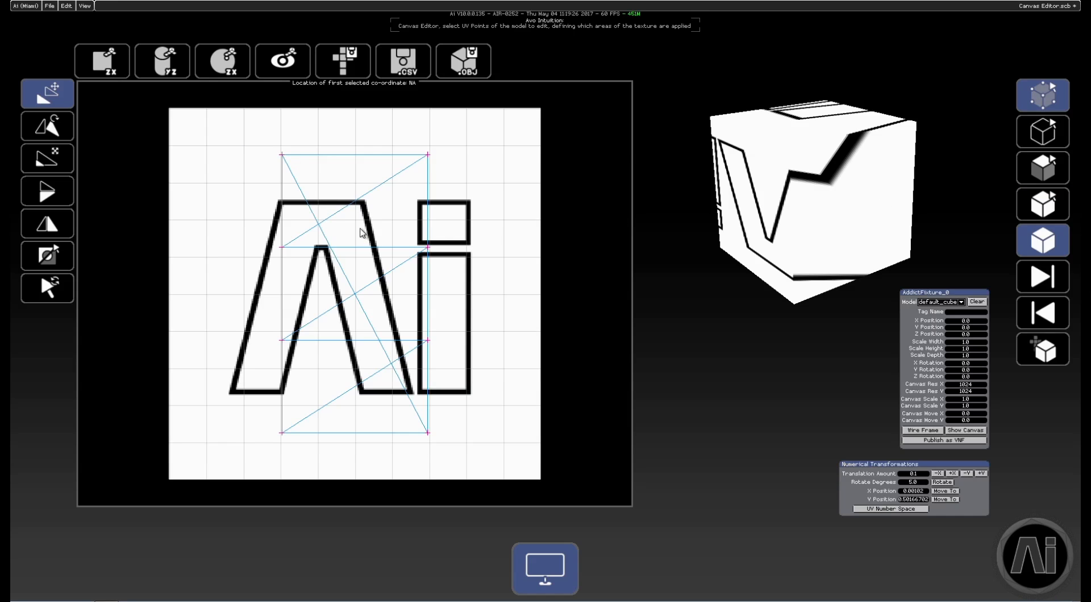
left_click_drag(256, 134, 469, 452)
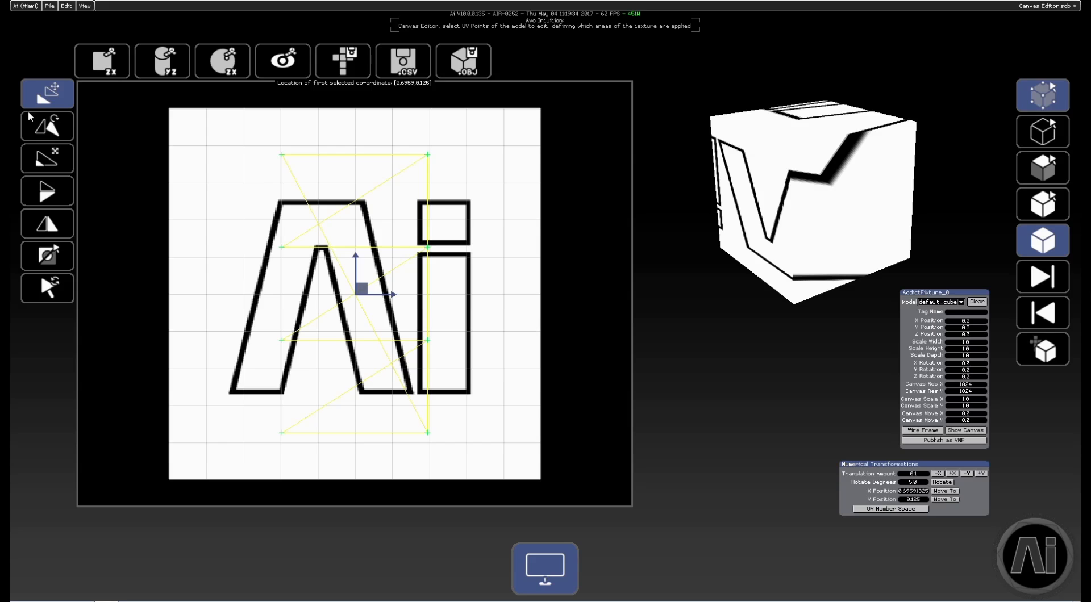
left_click(53, 298)
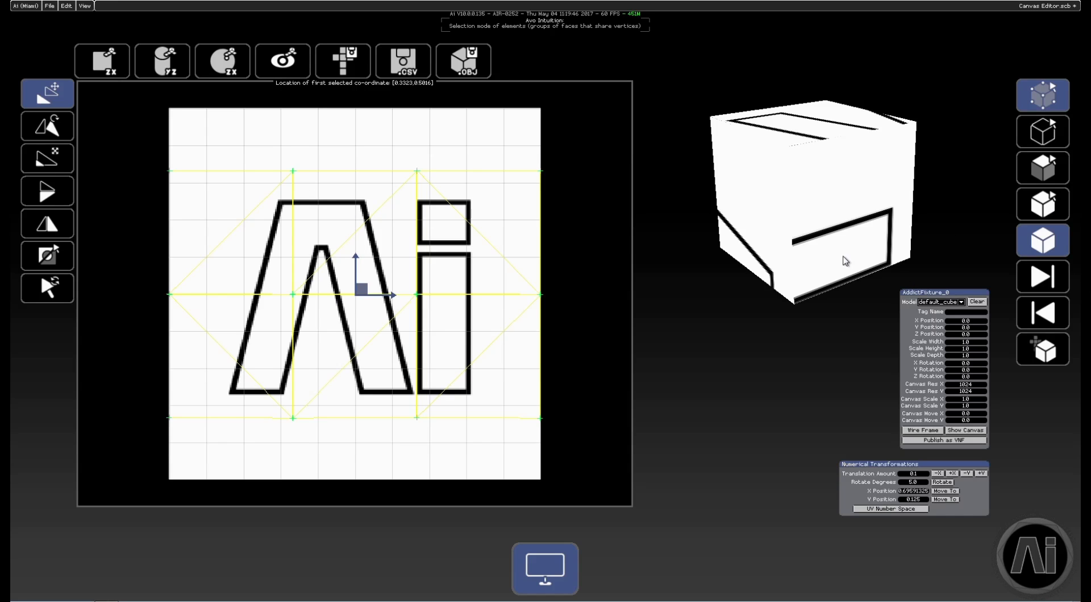
left_click_drag(826, 247, 588, 189)
left_click_drag(857, 169, 650, 238)
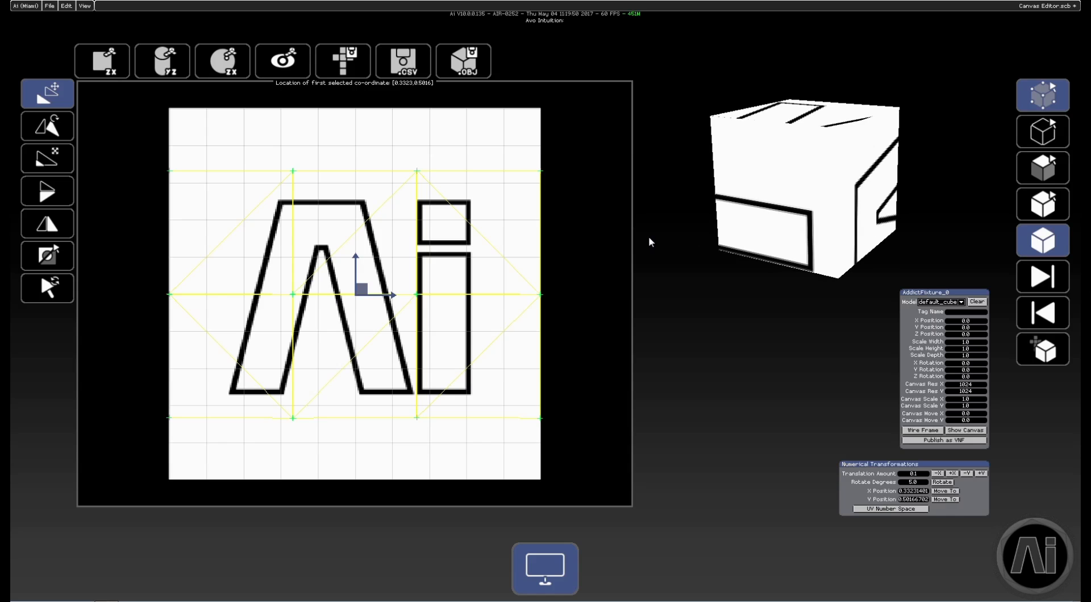
left_click_drag(756, 202, 901, 212)
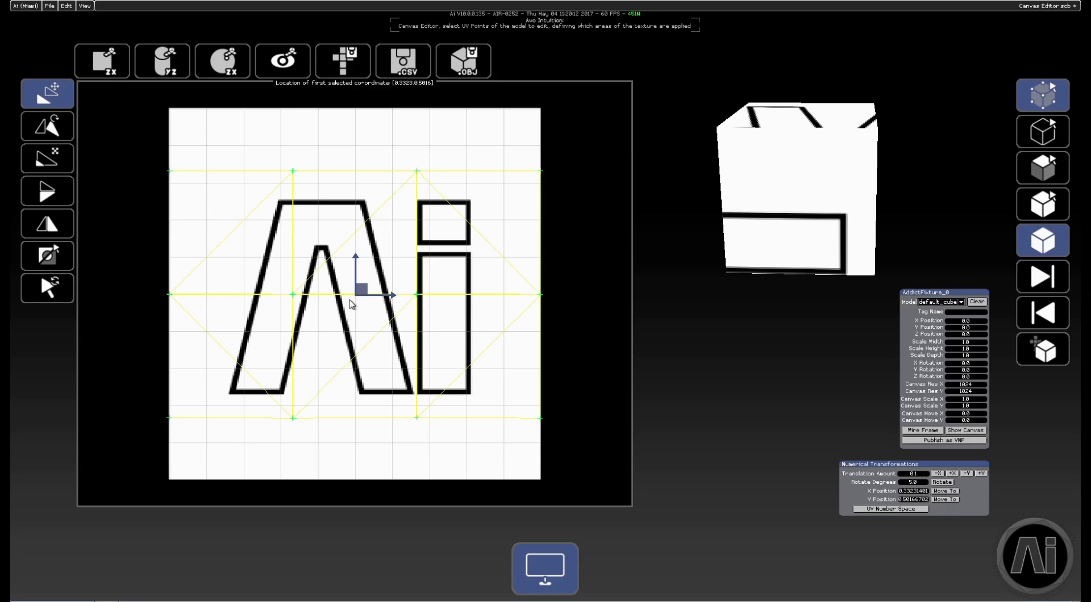
- Open the save dialogs for the template image and the CSV information one after the other, cancelling each
left_click(343, 60)
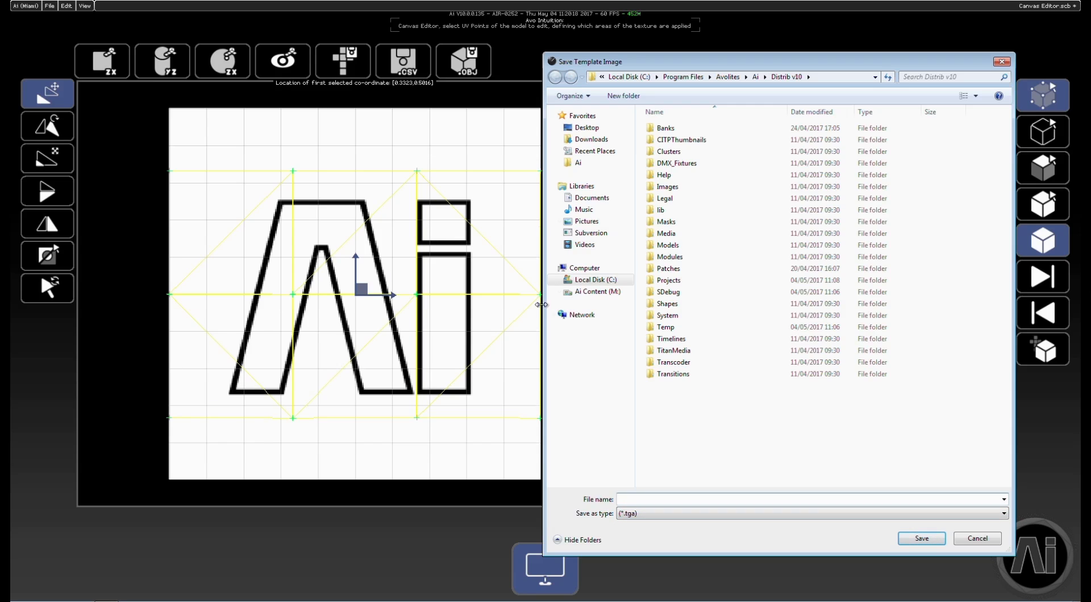
left_click(976, 537)
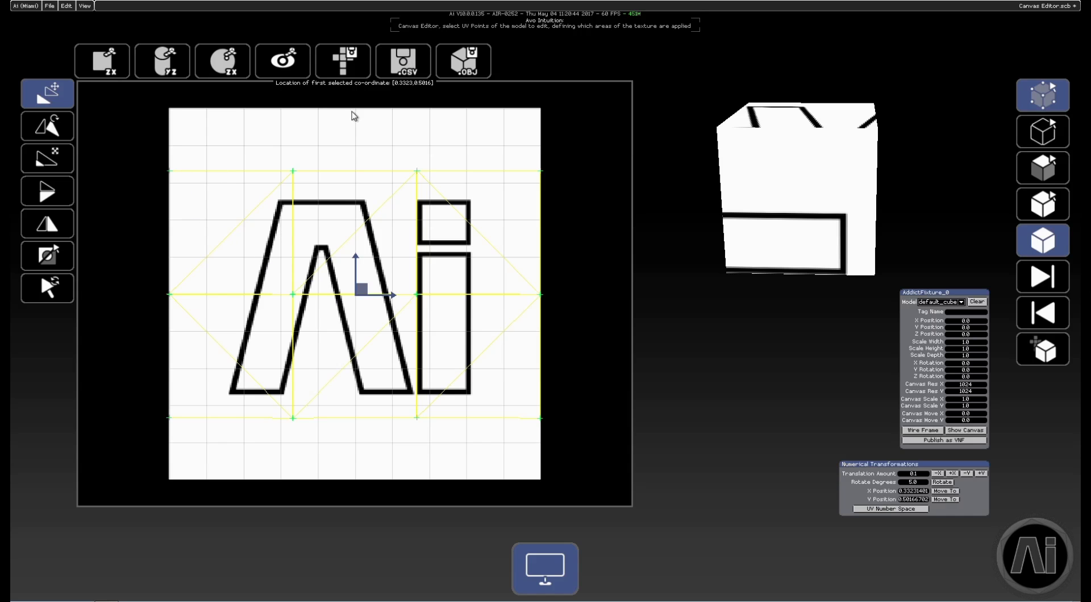
left_click(404, 67)
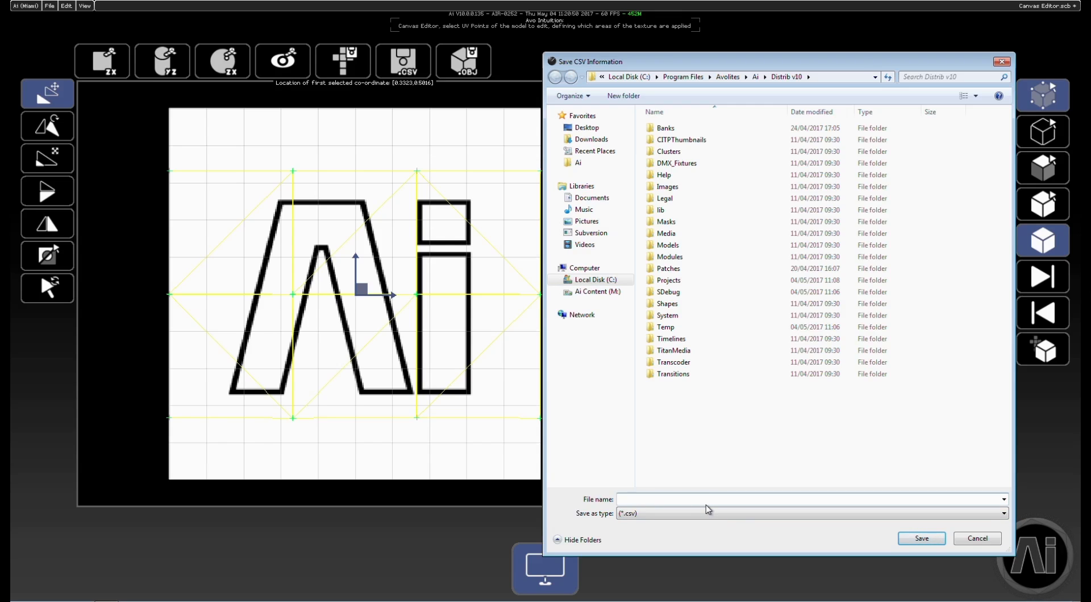
left_click(974, 544)
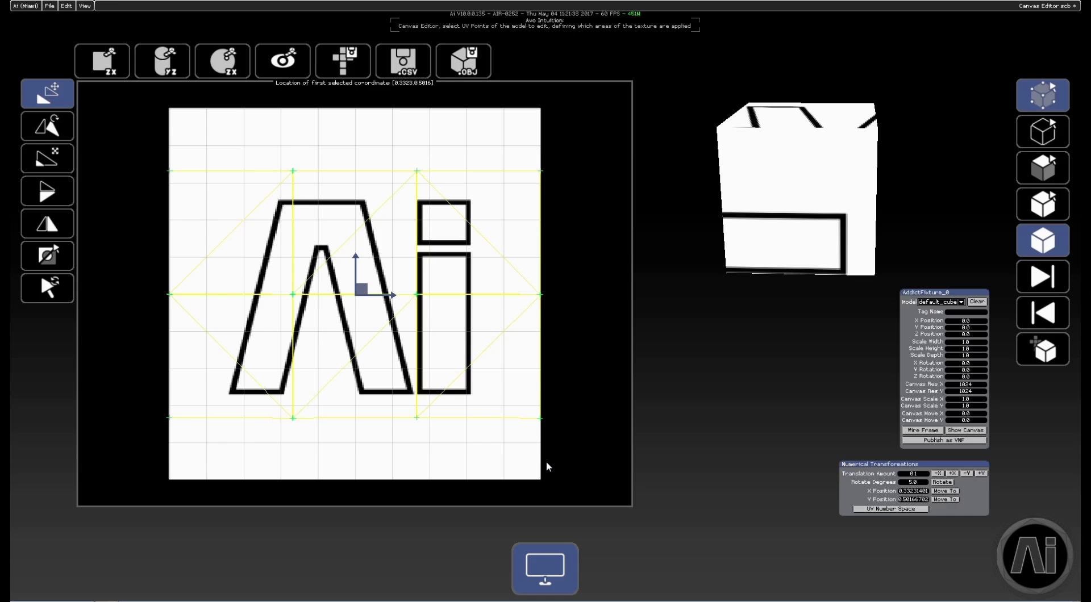
- Switch the numerical transformations from UV number space to pixel number space
left_click(900, 509)
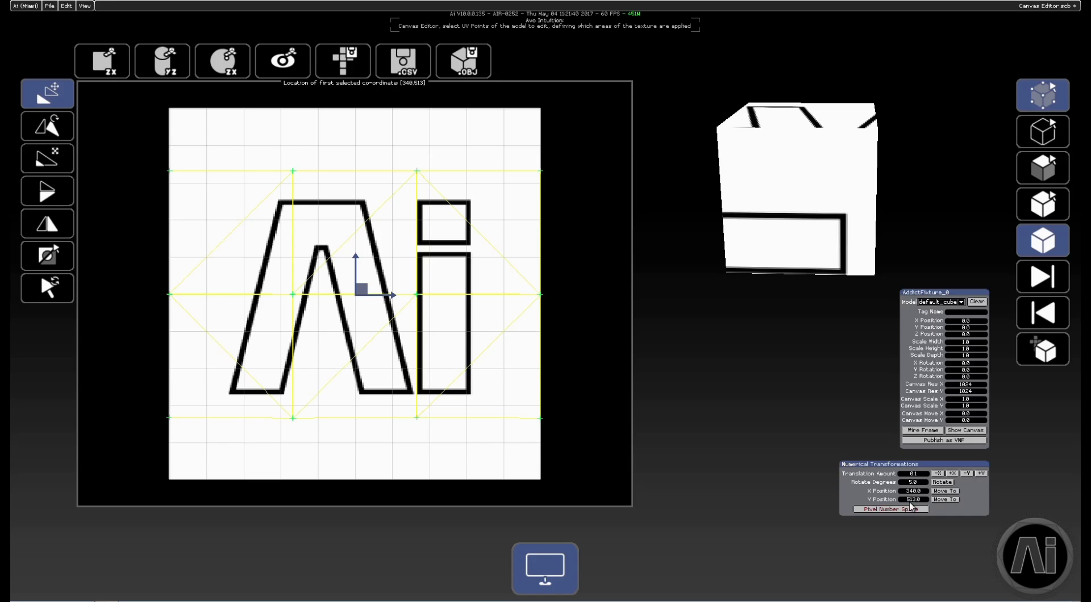